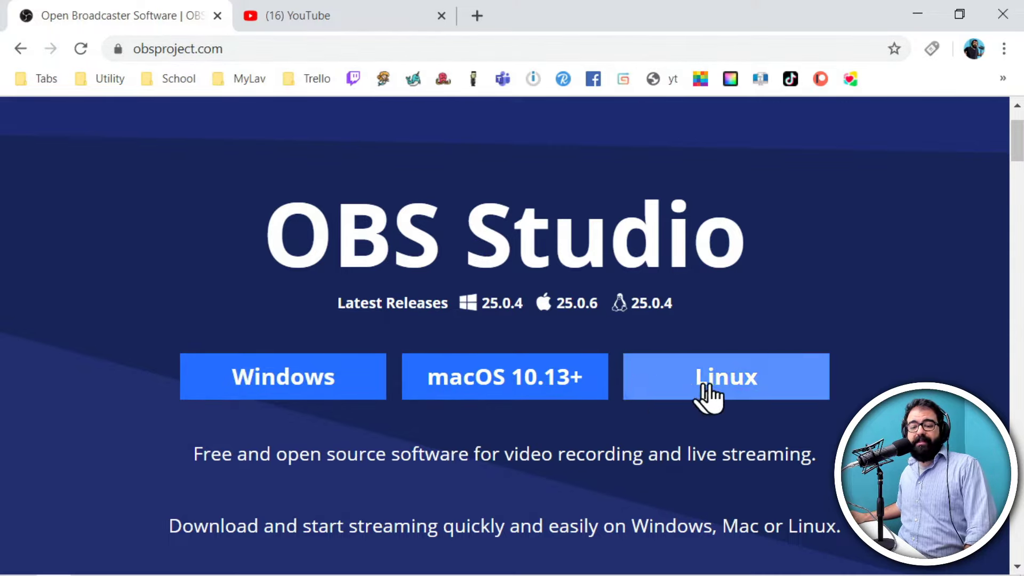
Step: Switch from the browser to OBS Studio and accept running the automatic configuration wizard
{"action": "left_click", "coordinate": [918, 15]}
{"action": "left_click", "coordinate": [226, 561]}
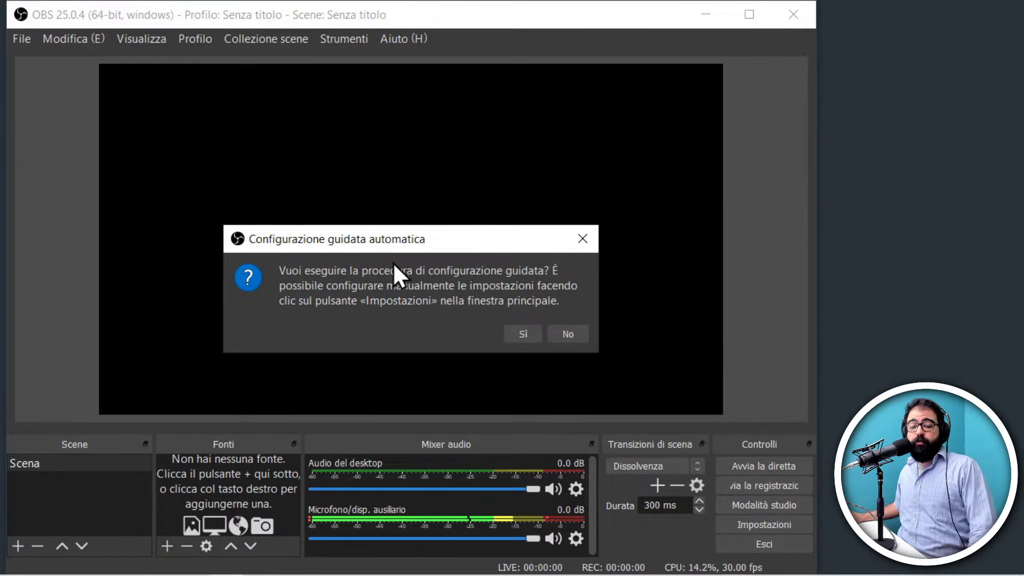
{"action": "left_click", "coordinate": [520, 337]}
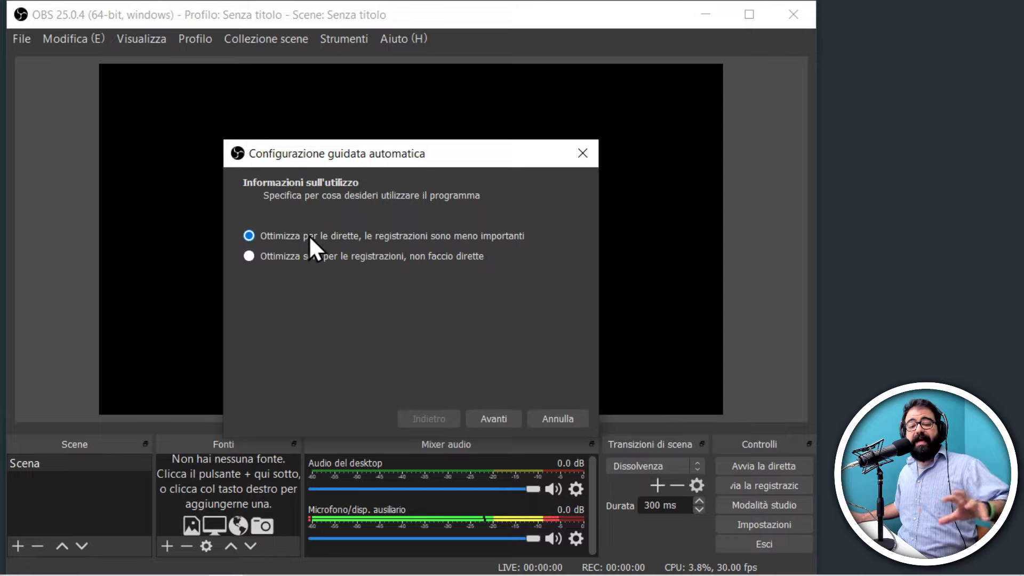
Step: Optimize the configuration for recordings only, accept the base resolution and FPS options, and apply the wizard's suggested settings
{"action": "left_click", "coordinate": [343, 255]}
{"action": "key", "text": "Up"}
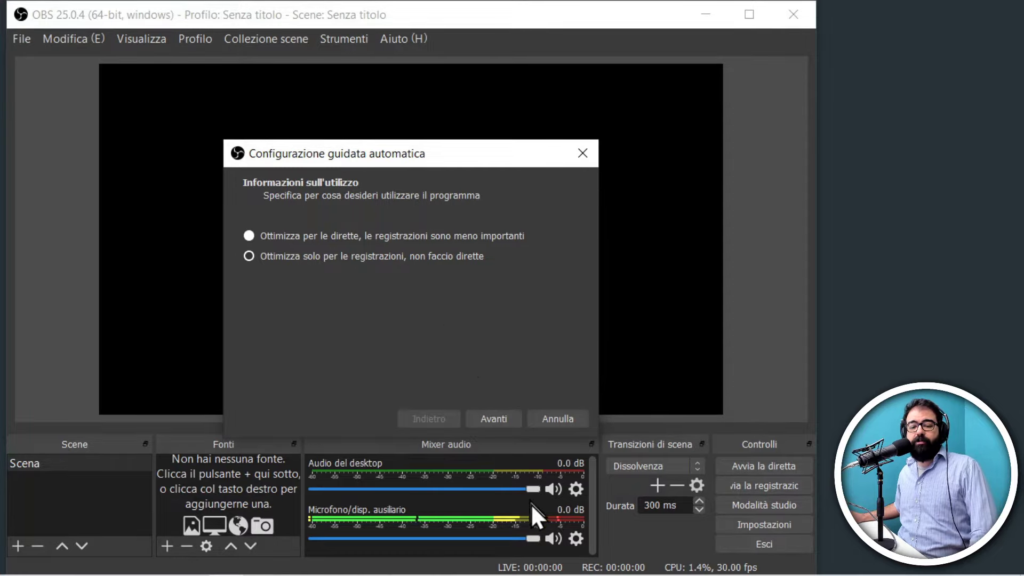
{"action": "left_click", "coordinate": [494, 418]}
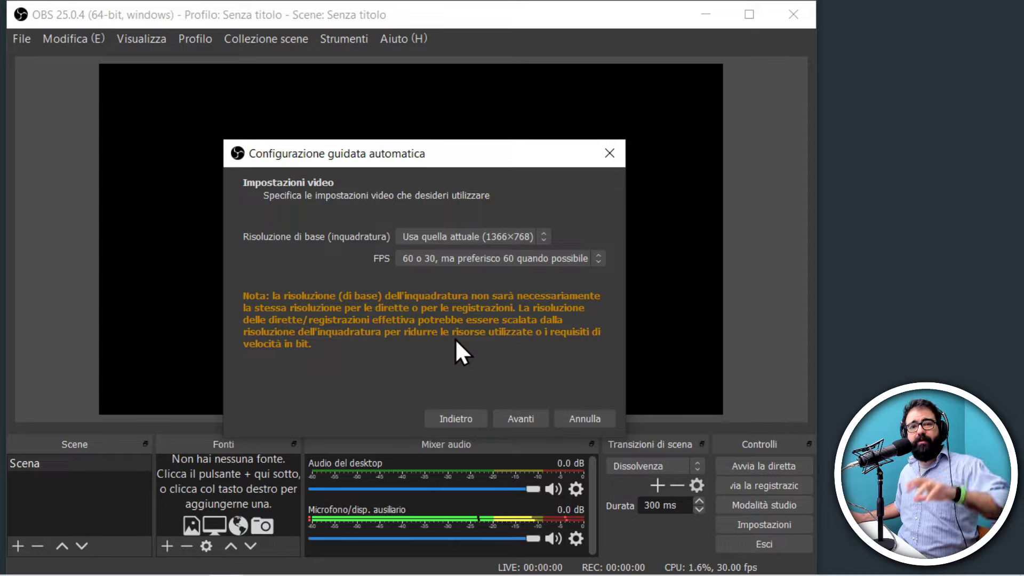
{"action": "left_click", "coordinate": [530, 418]}
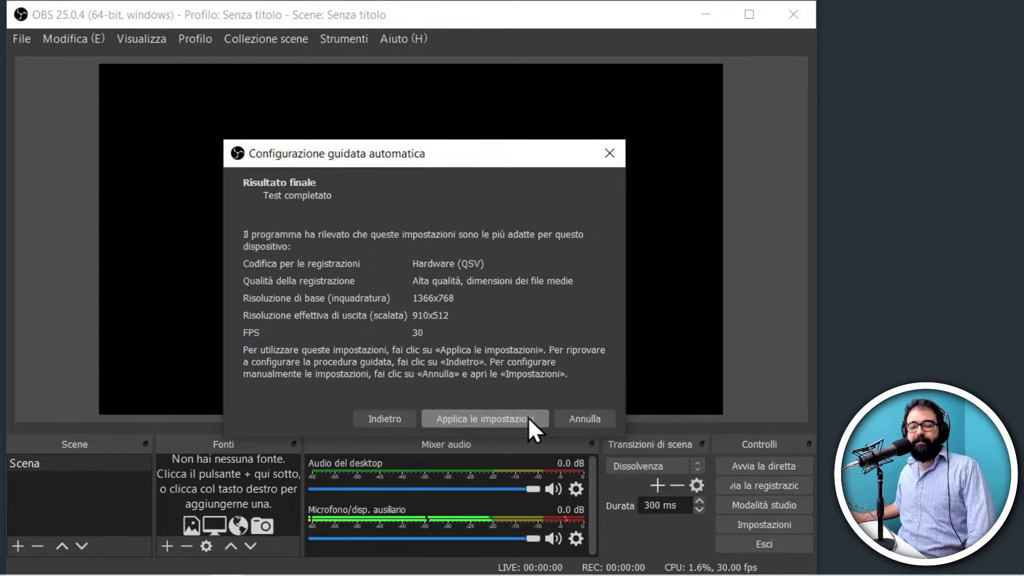
{"action": "left_click", "coordinate": [482, 419]}
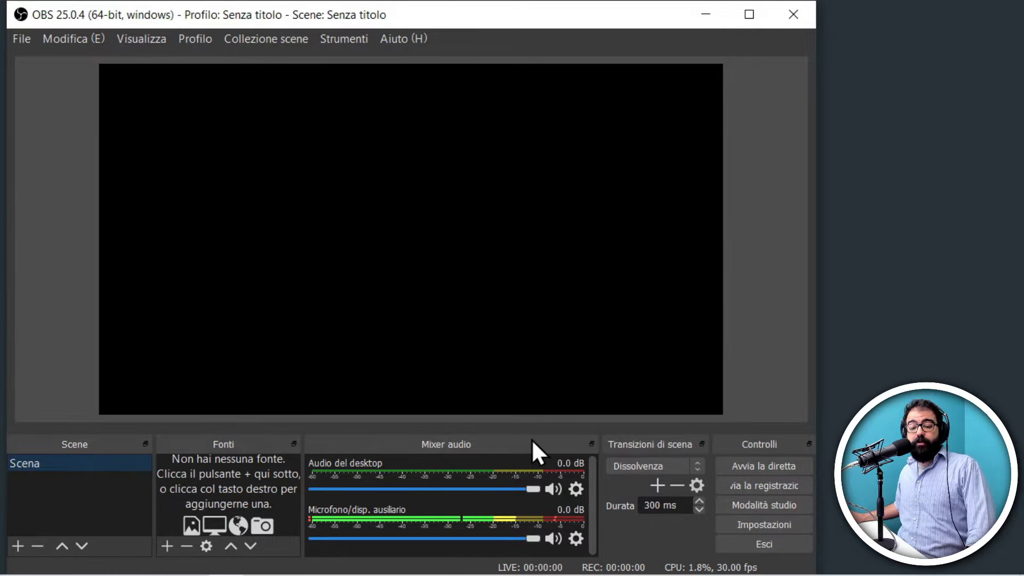
Step: Enlarge the scene, source and mixer docks by raising their boundary with the preview
{"action": "left_click_drag", "start_coordinate": [525, 428], "coordinate": [524, 251]}
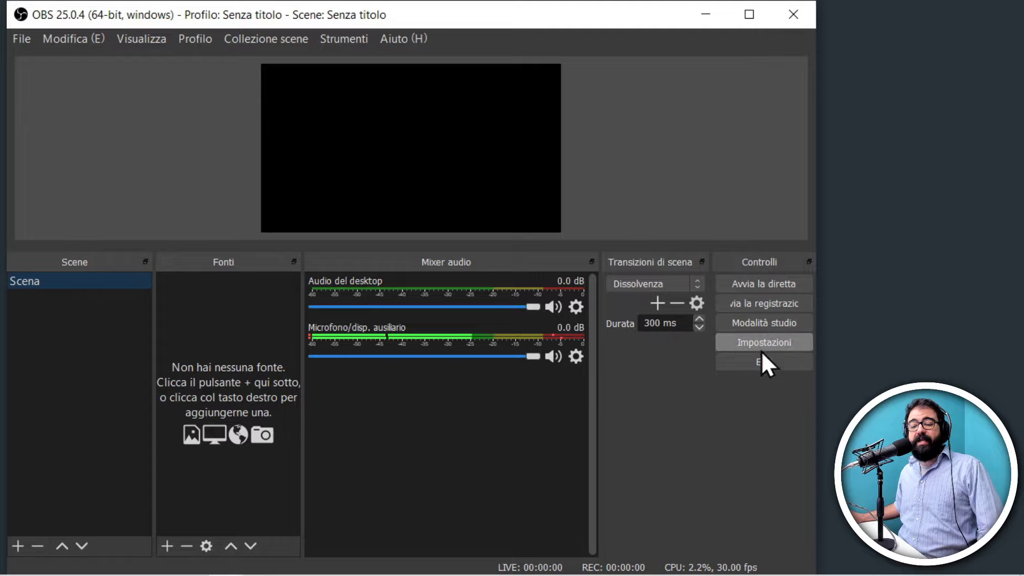
Step: Open the program settings and set the streaming service to YouTube / YouTube Gaming
{"action": "left_click", "coordinate": [794, 342]}
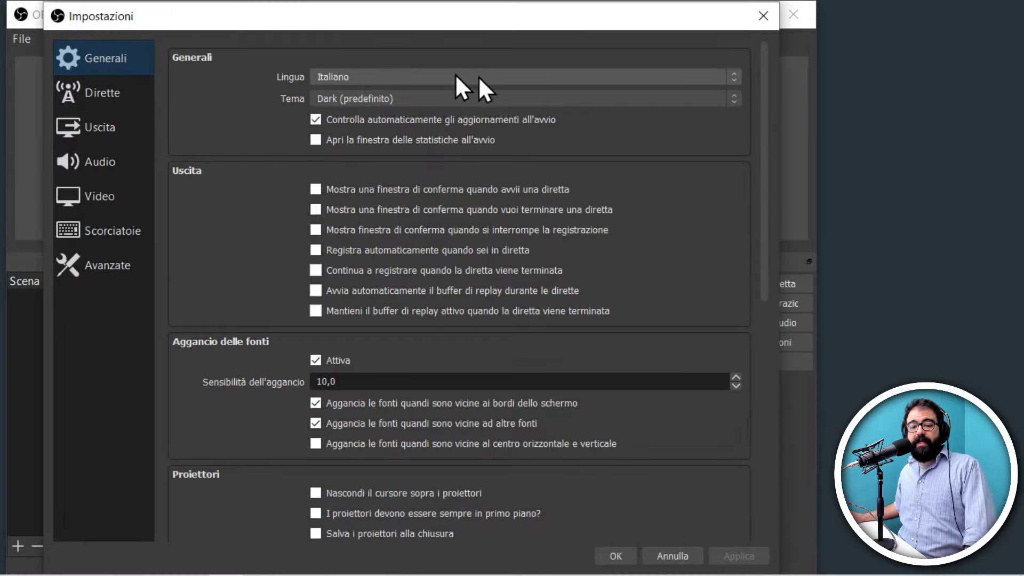
{"action": "scroll", "coordinate": [720, 437], "scroll_direction": "down", "scroll_amount": 6}
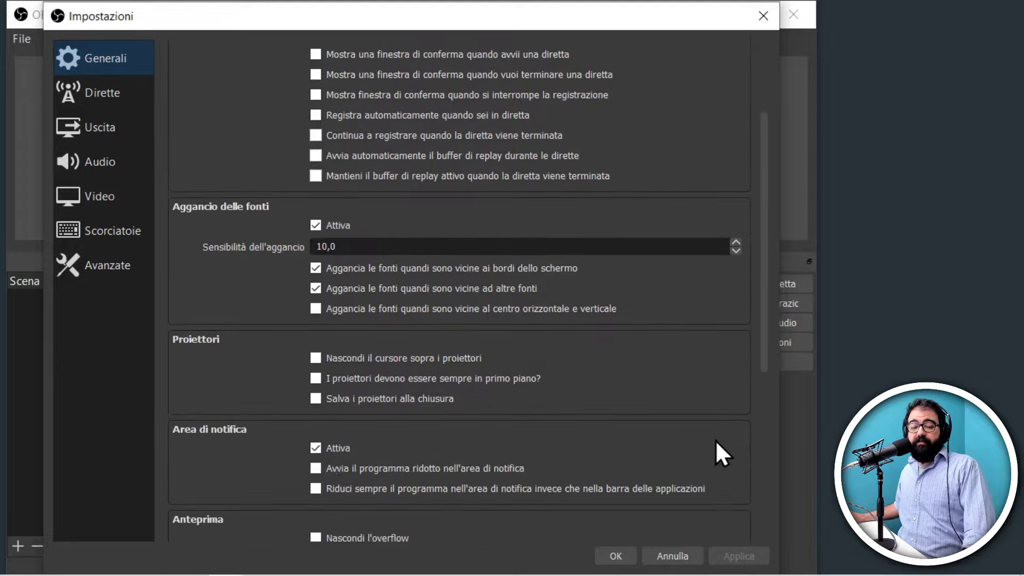
{"action": "scroll", "coordinate": [700, 454], "scroll_direction": "up", "scroll_amount": 2}
{"action": "scroll", "coordinate": [693, 454], "scroll_direction": "up", "scroll_amount": 4}
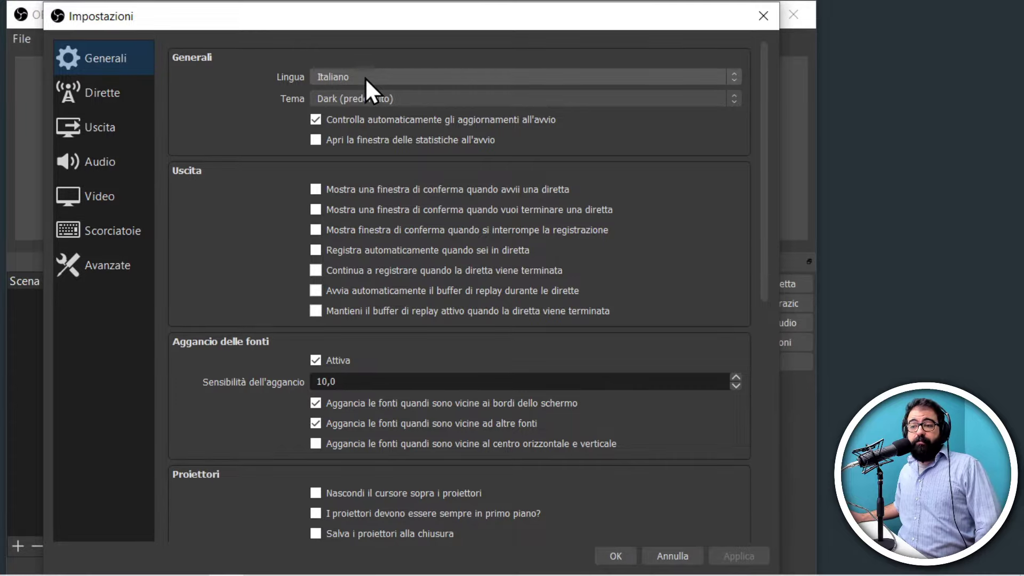
{"action": "left_click", "coordinate": [88, 96]}
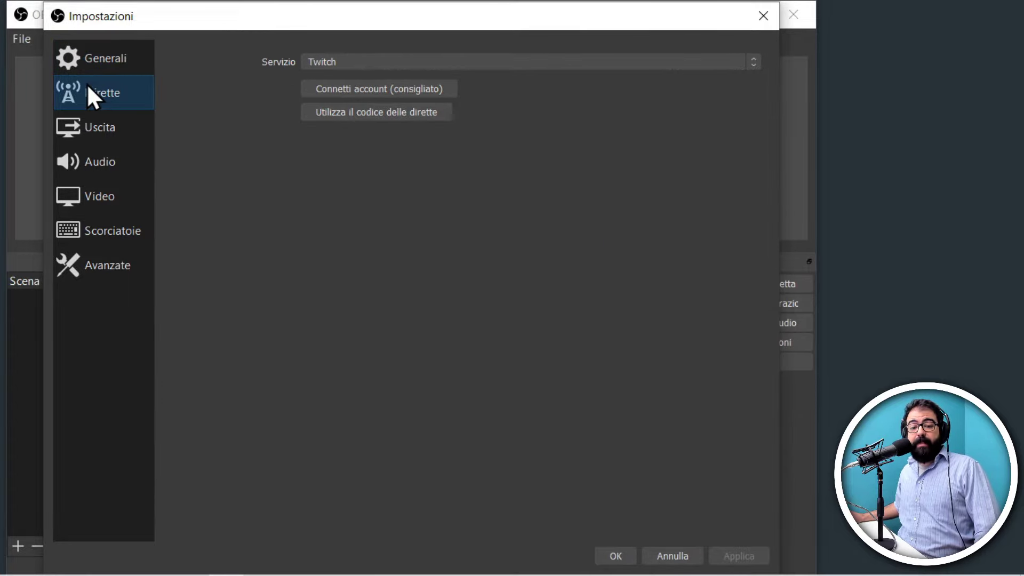
{"action": "left_click", "coordinate": [365, 59]}
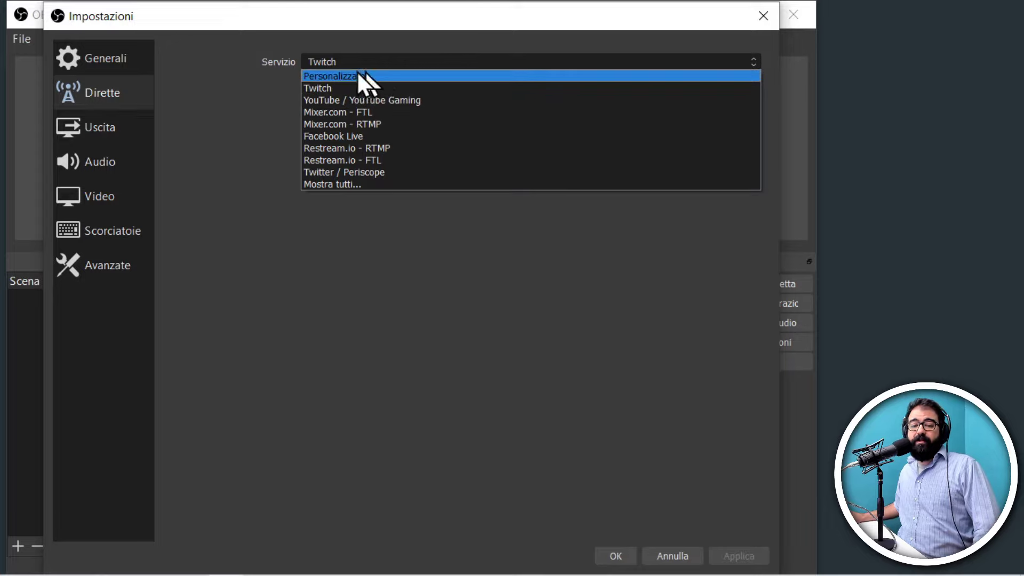
{"action": "left_click", "coordinate": [366, 101]}
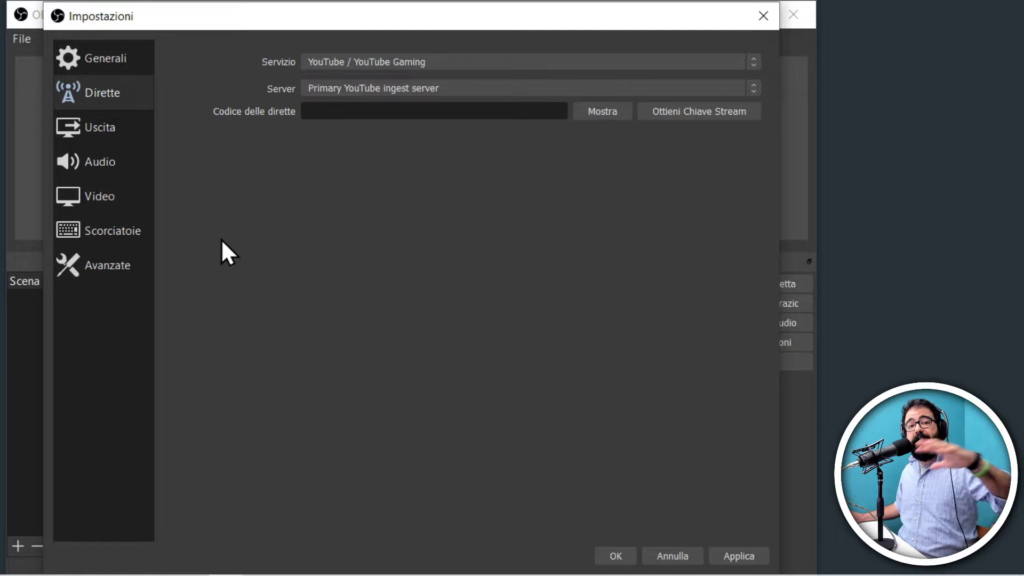
Step: Set the output mode to Avanzate and the streaming encoder to QuickSync H.264
{"action": "left_click", "coordinate": [79, 125]}
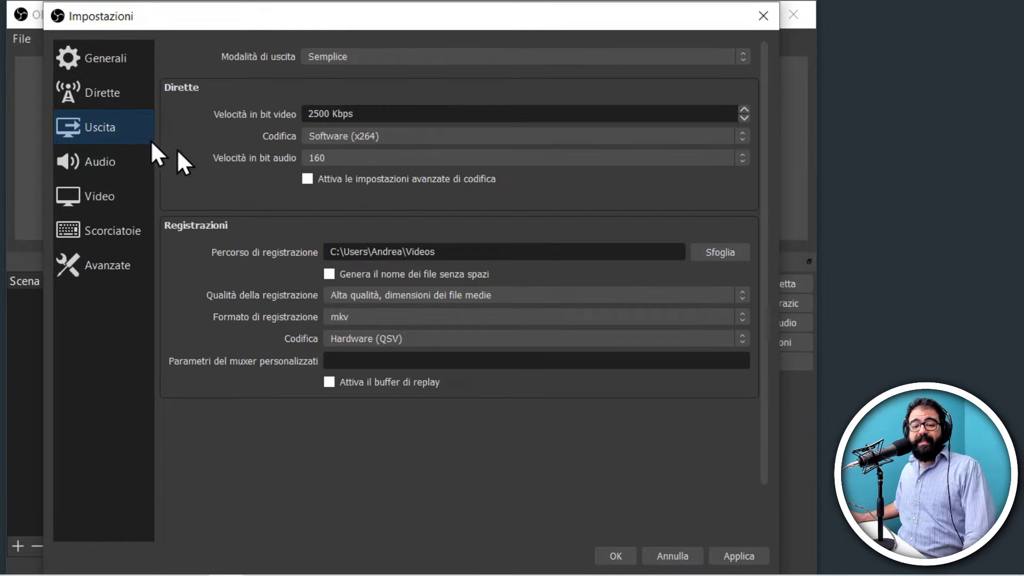
{"action": "left_click", "coordinate": [368, 57]}
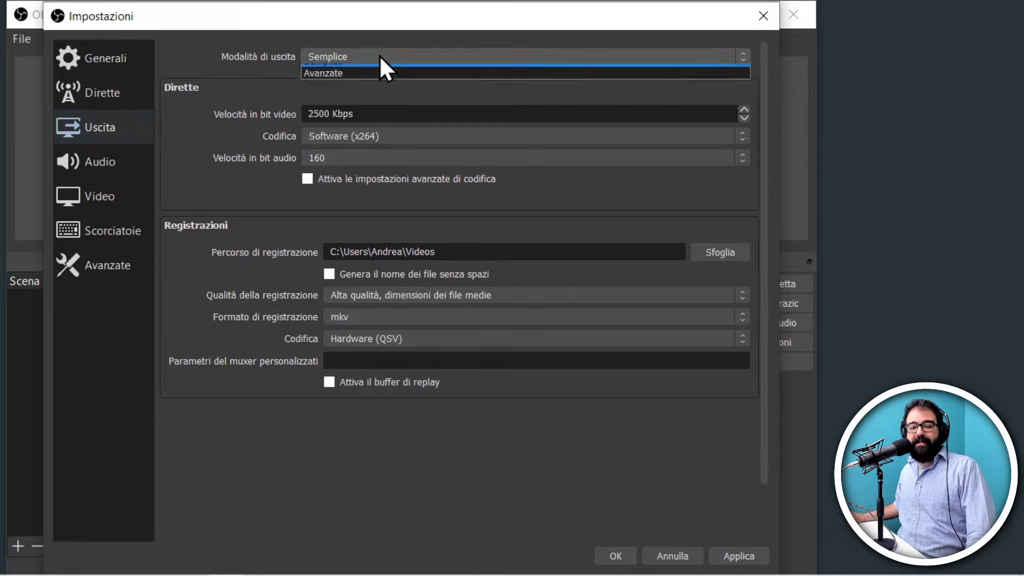
{"action": "left_click", "coordinate": [367, 84]}
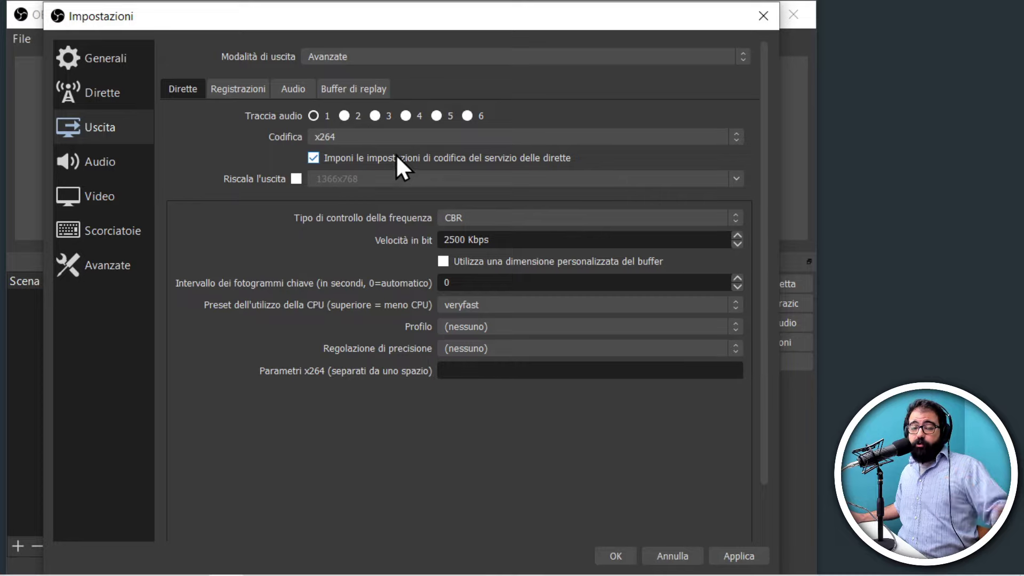
{"action": "left_click", "coordinate": [373, 136]}
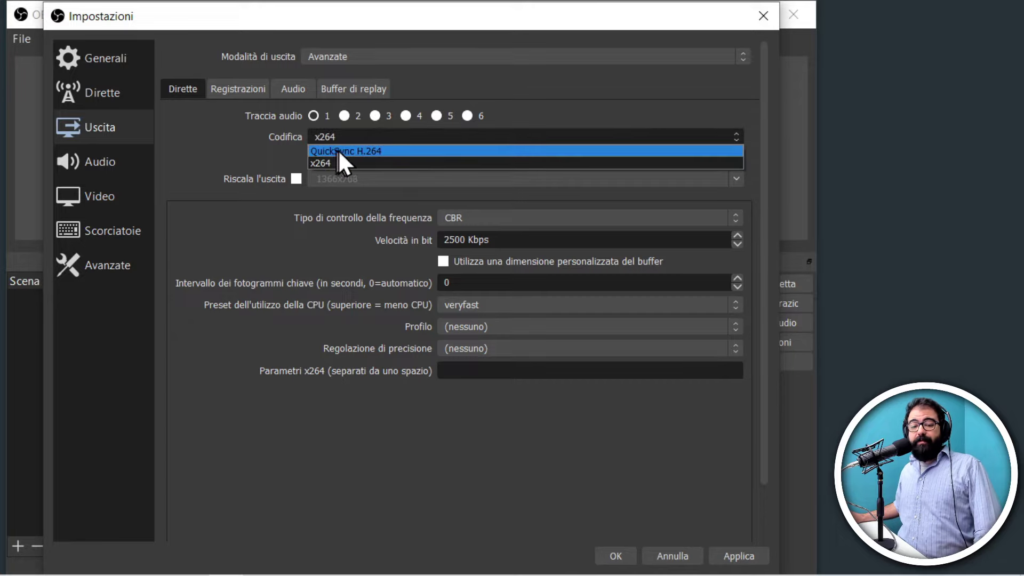
{"action": "left_click", "coordinate": [373, 150]}
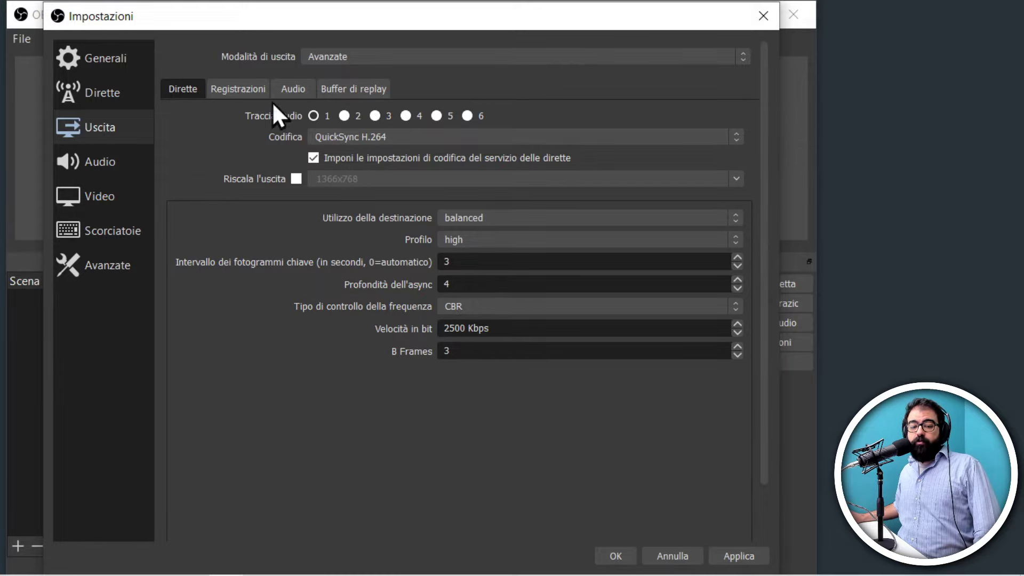
Step: Set the recording path to the Desktop folder and enable audio tracks 2 through 6 for recordings
{"action": "left_click", "coordinate": [242, 91]}
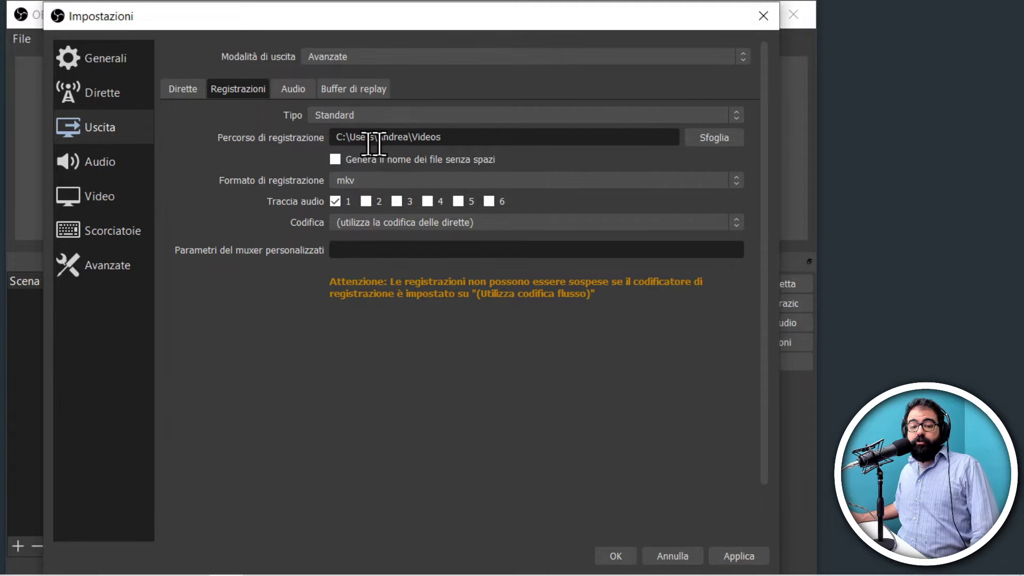
{"action": "left_click", "coordinate": [715, 144]}
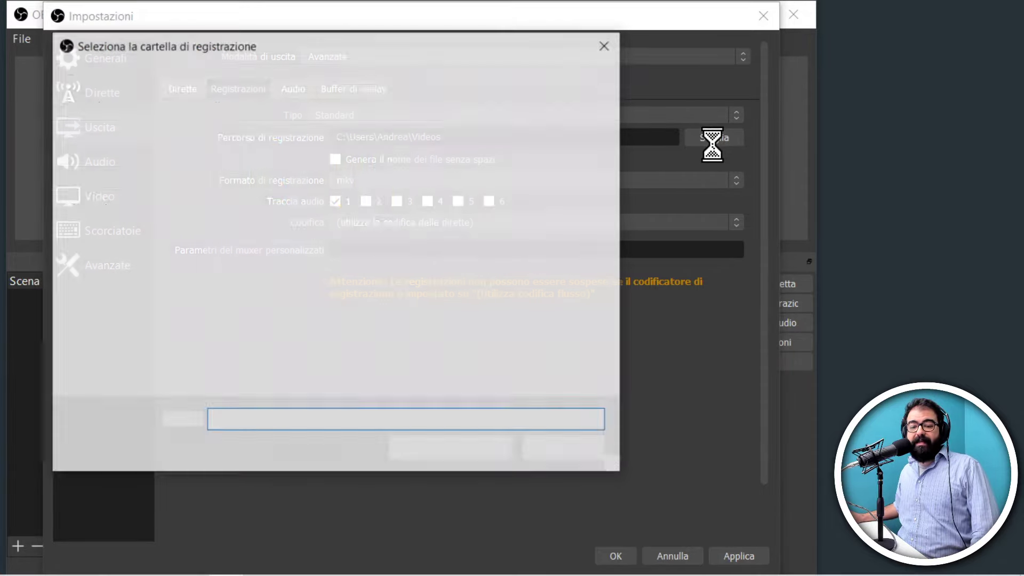
{"action": "left_click", "coordinate": [121, 134]}
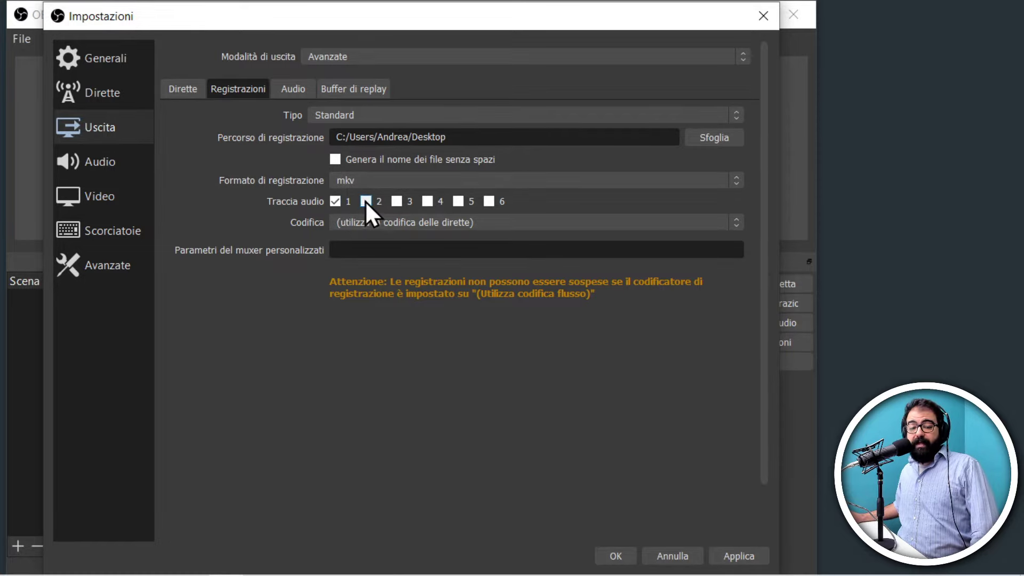
{"action": "left_click", "coordinate": [397, 201]}
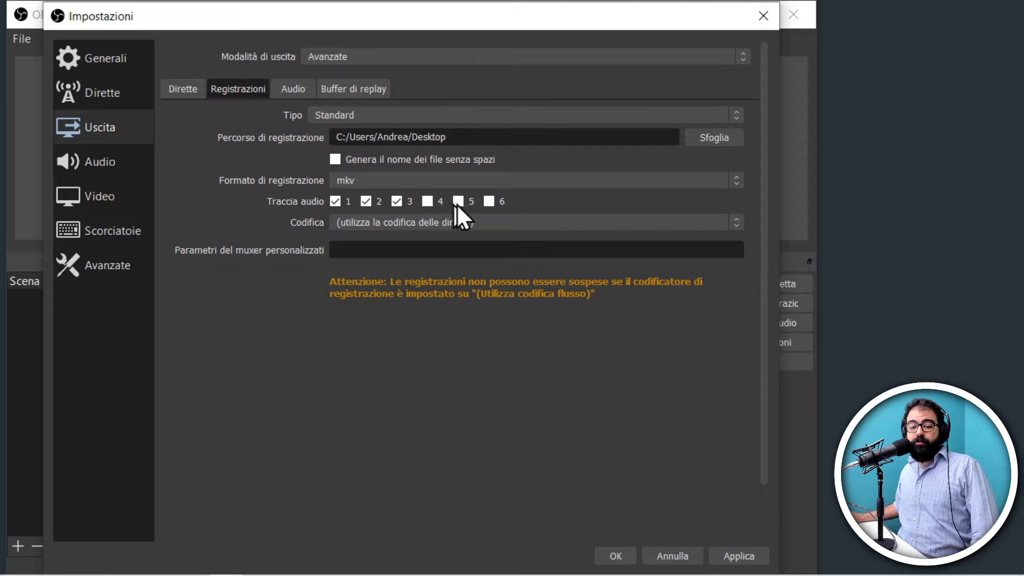
{"action": "left_click", "coordinate": [489, 203]}
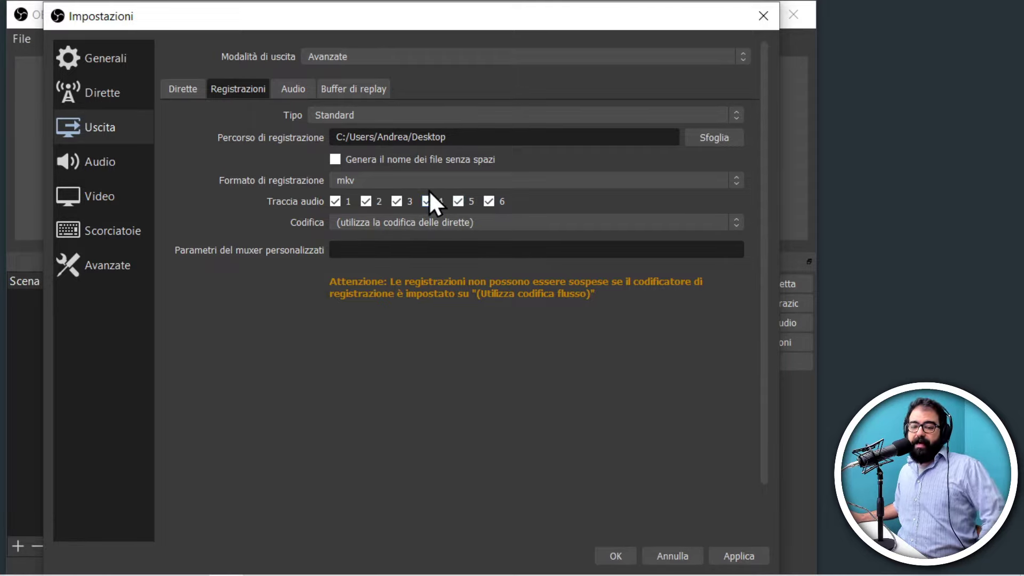
{"action": "left_click", "coordinate": [292, 91]}
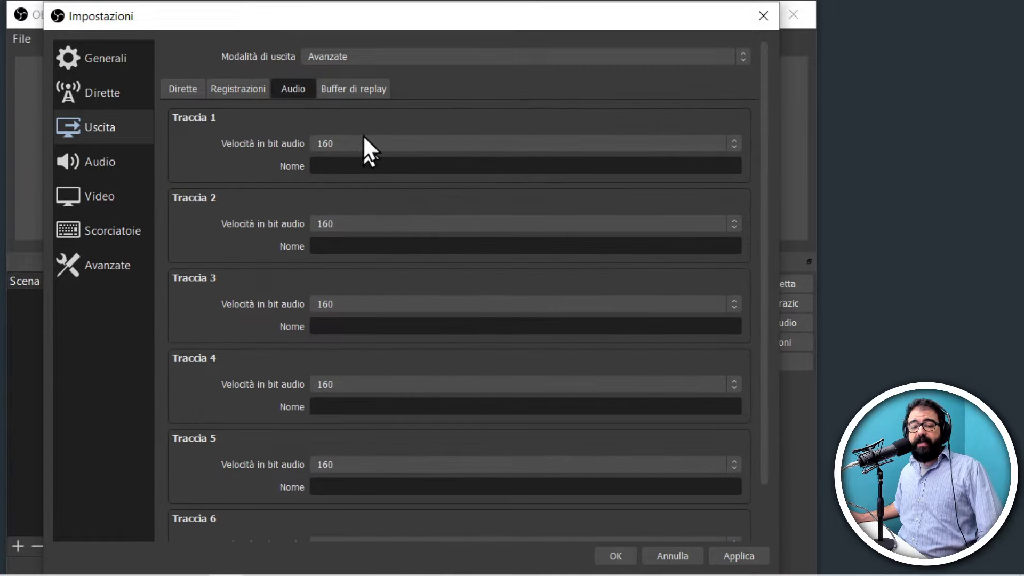
{"action": "left_click", "coordinate": [355, 91]}
{"action": "left_click", "coordinate": [182, 86]}
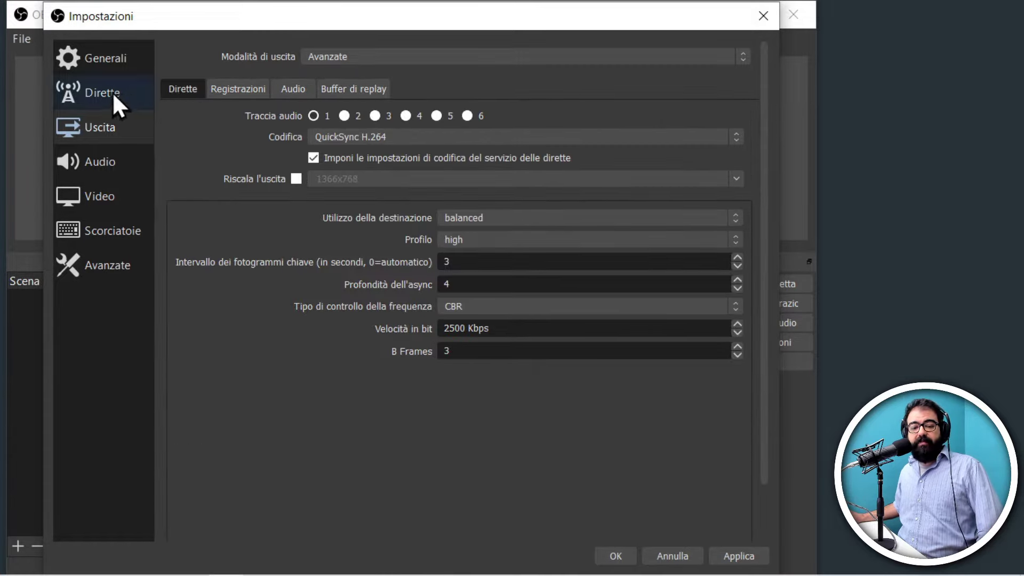
Step: Set the mic/auxiliary audio to Microfono (HD Pro Webcam C920) and the monitoring device to Altoparlanti (2- High Definition Audio Device)
{"action": "left_click", "coordinate": [94, 164]}
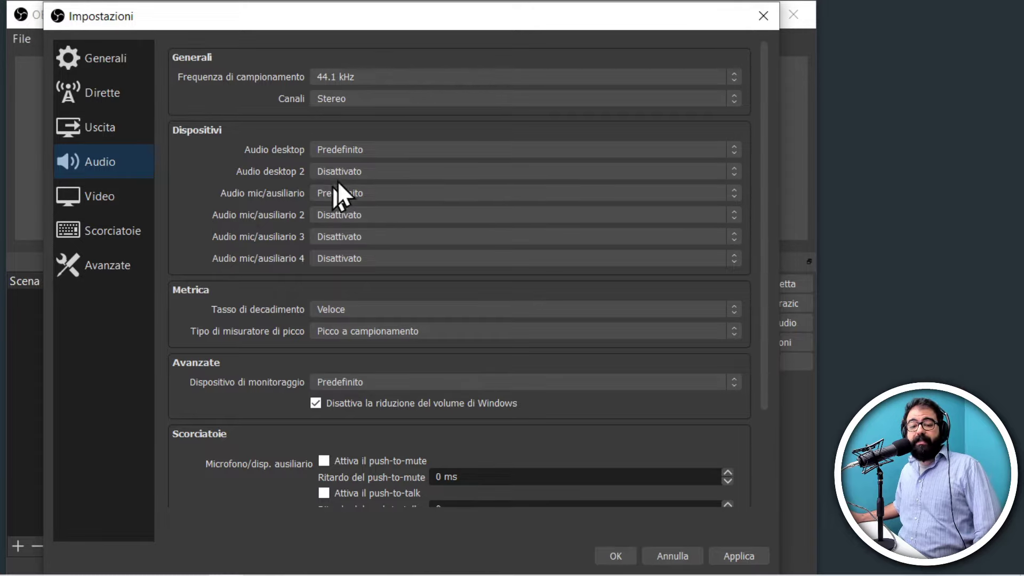
{"action": "left_click", "coordinate": [369, 193]}
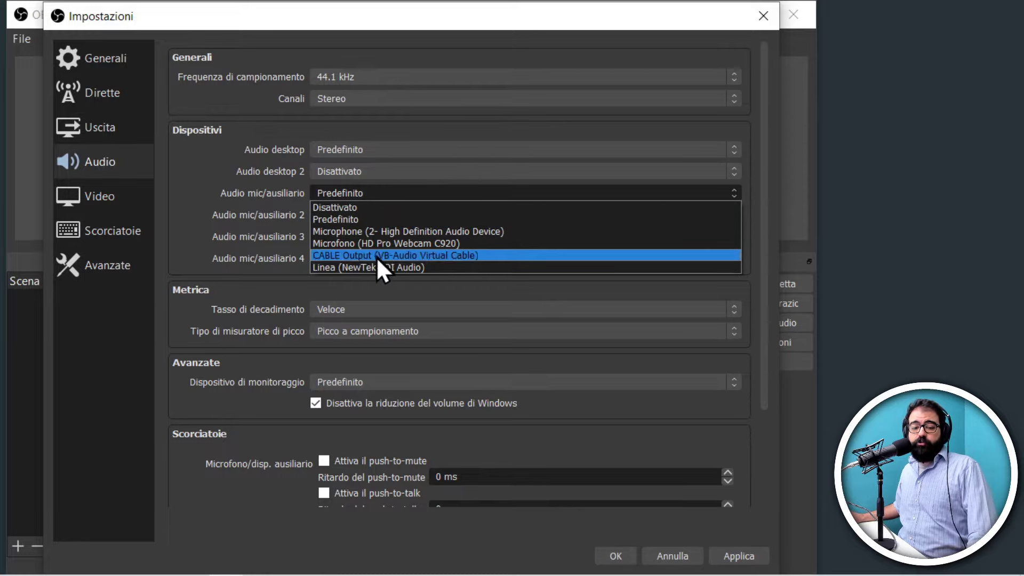
{"action": "left_click", "coordinate": [420, 246]}
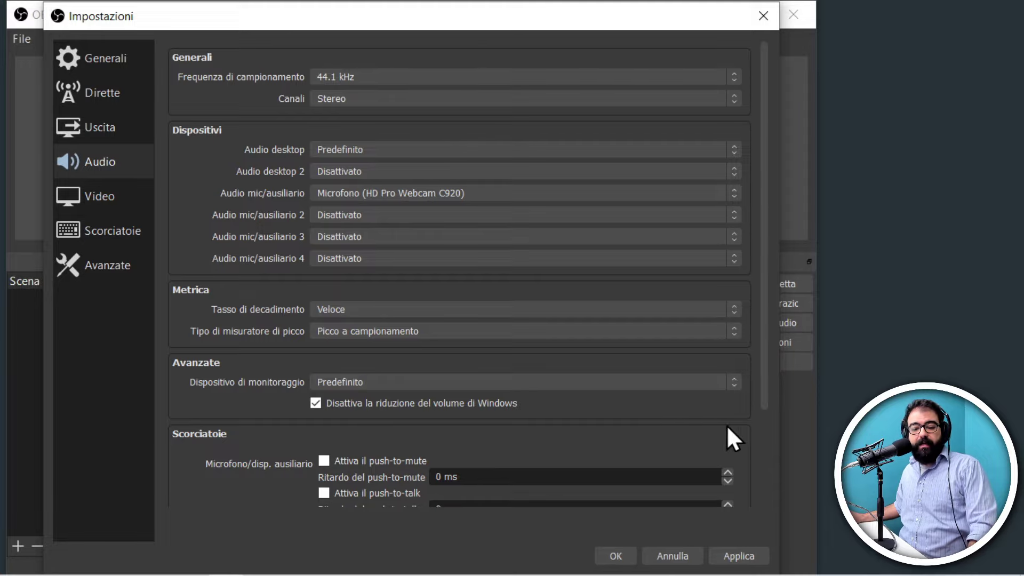
{"action": "left_click", "coordinate": [347, 383]}
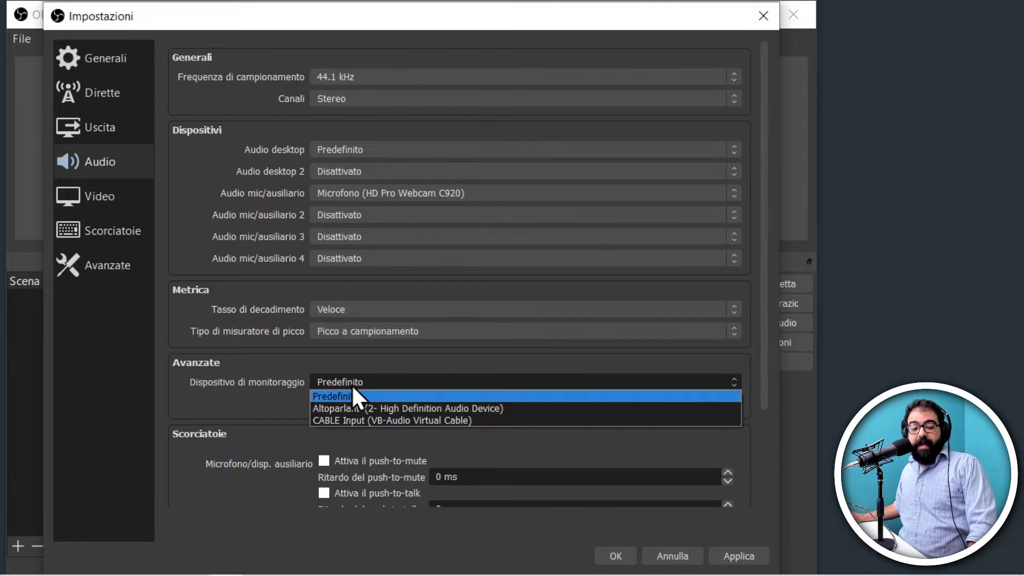
{"action": "left_click", "coordinate": [393, 409]}
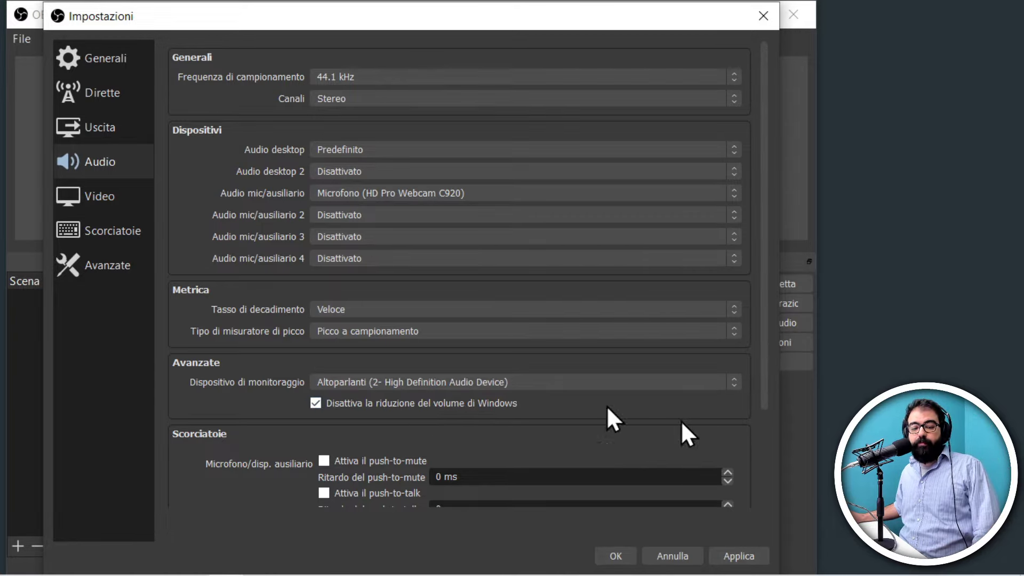
Step: Set the base video resolution to 1920x1080 and the scaled output resolution to 1280x720
{"action": "left_click", "coordinate": [91, 197]}
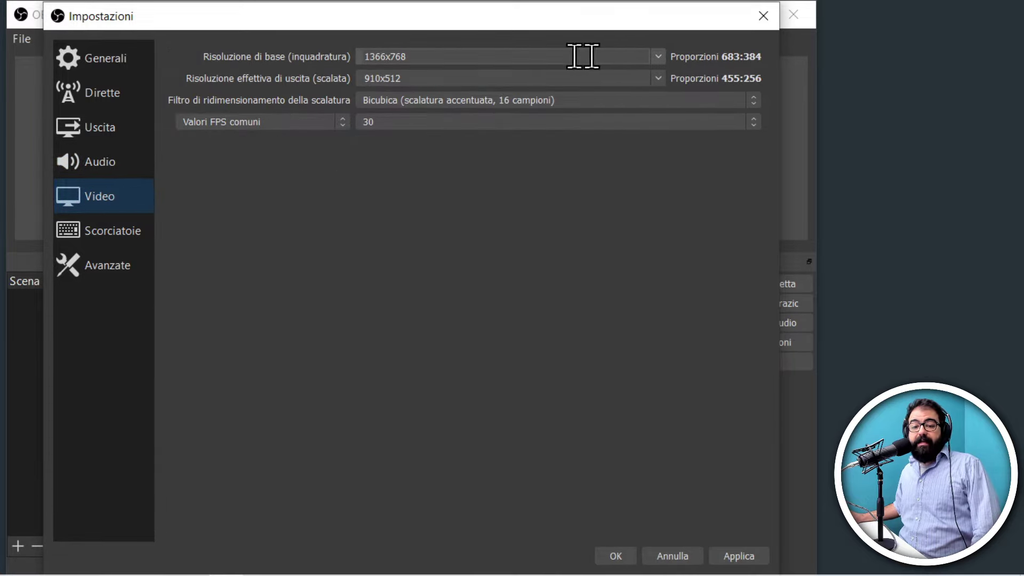
{"action": "left_click", "coordinate": [658, 60]}
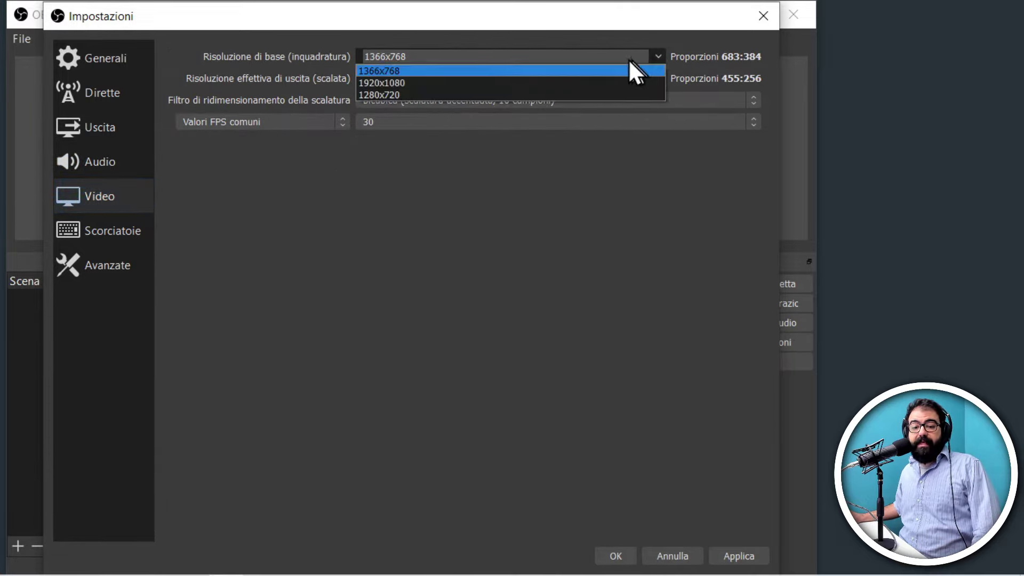
{"action": "left_click", "coordinate": [397, 83]}
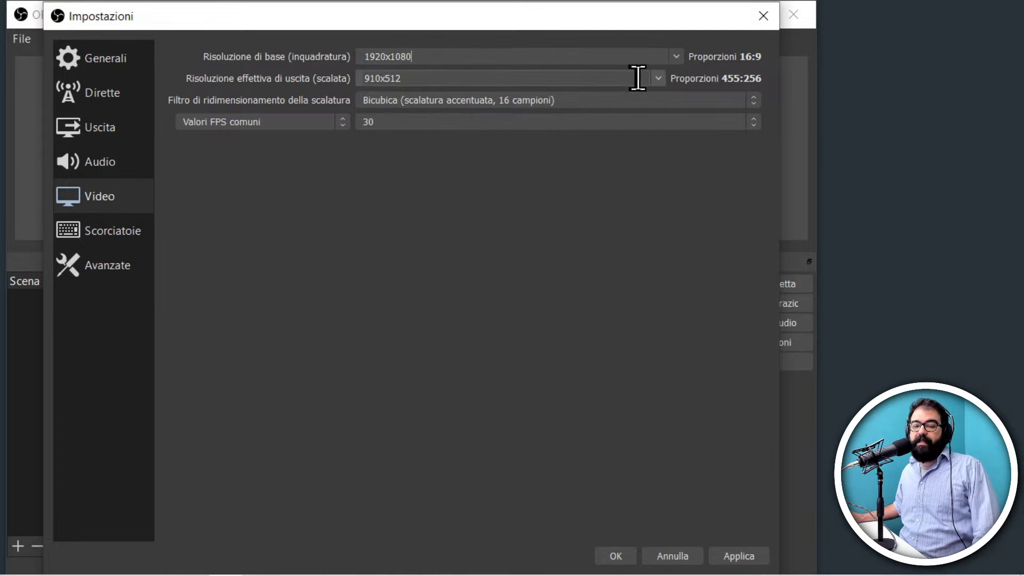
{"action": "left_click", "coordinate": [659, 79]}
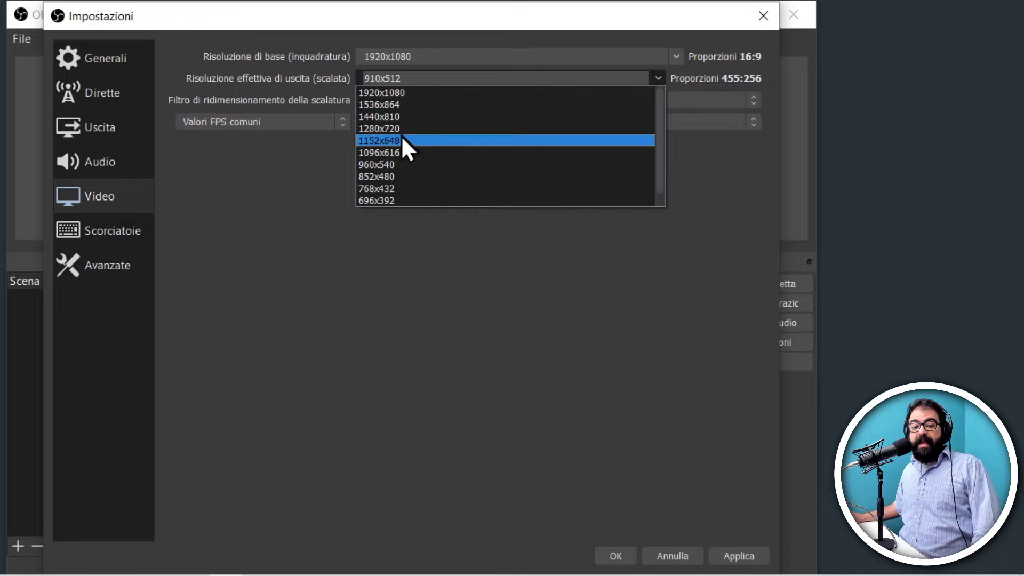
{"action": "left_click", "coordinate": [389, 128]}
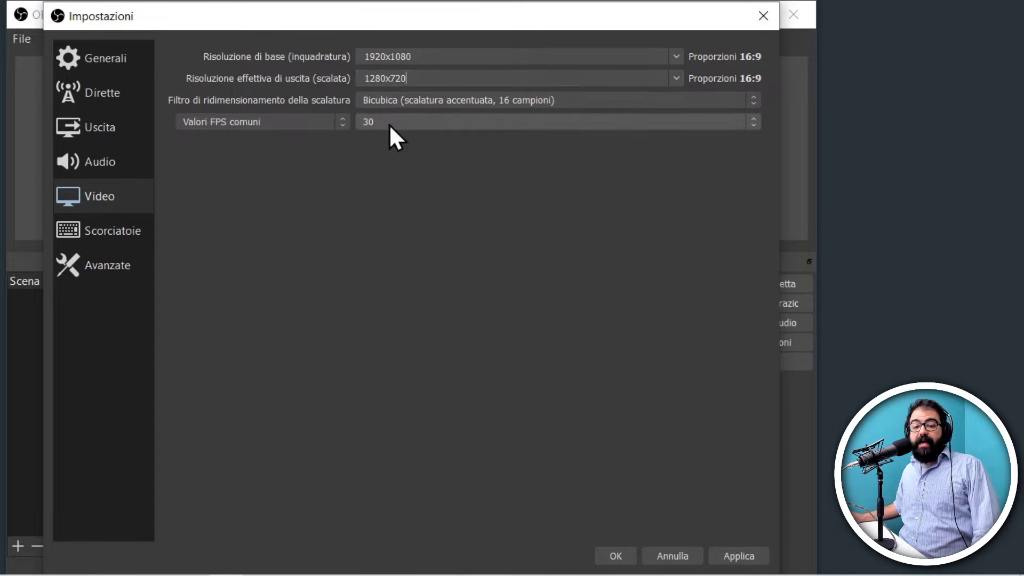
Step: Keep the scaled output resolution at 1280x720 and set the common FPS value to 30
{"action": "left_click", "coordinate": [423, 80]}
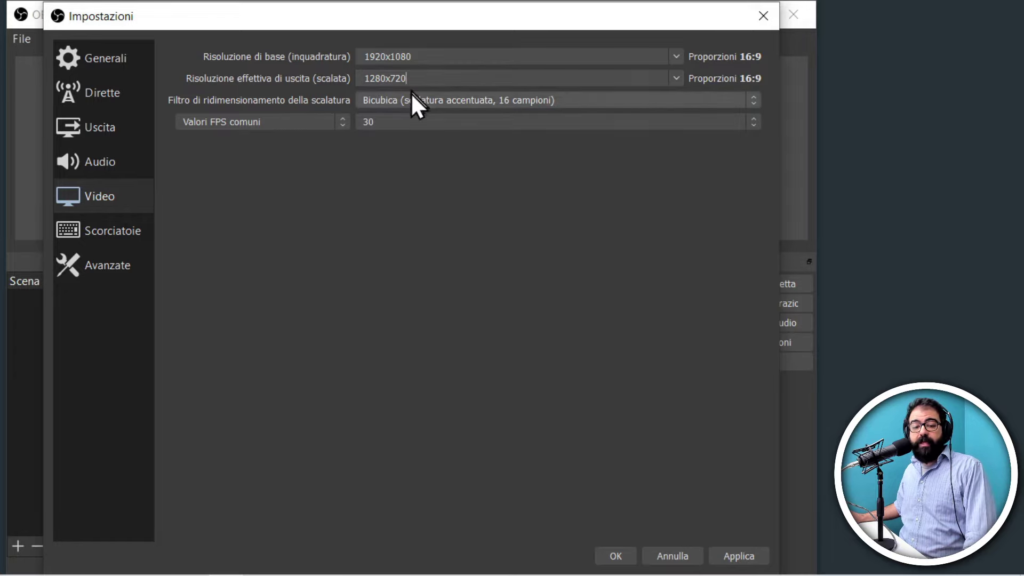
{"action": "left_click", "coordinate": [428, 118]}
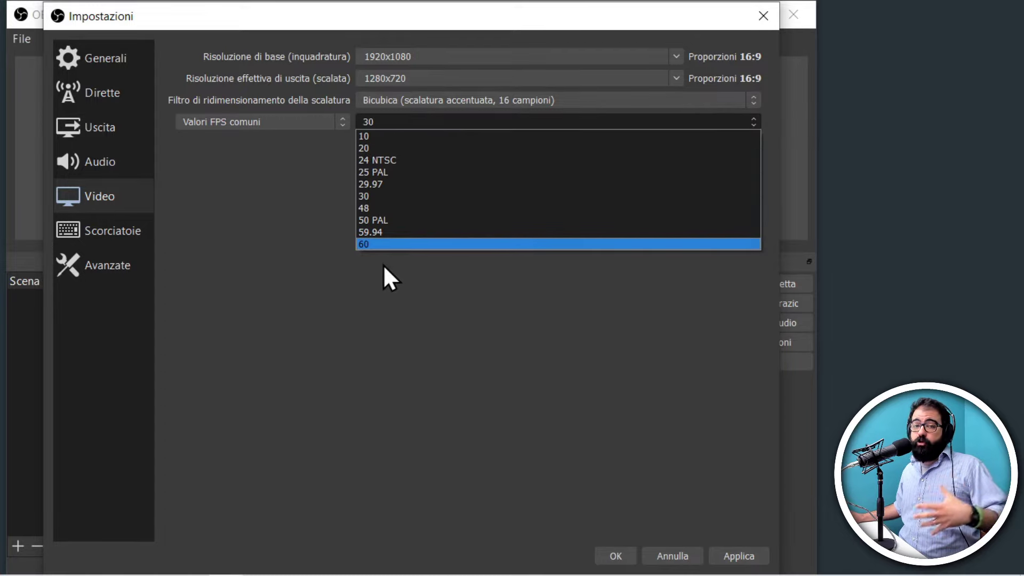
{"action": "left_click", "coordinate": [395, 200]}
Step: Review the Scorciatoie and Avanzate settings, then save all settings and close the settings window
{"action": "left_click", "coordinate": [109, 230]}
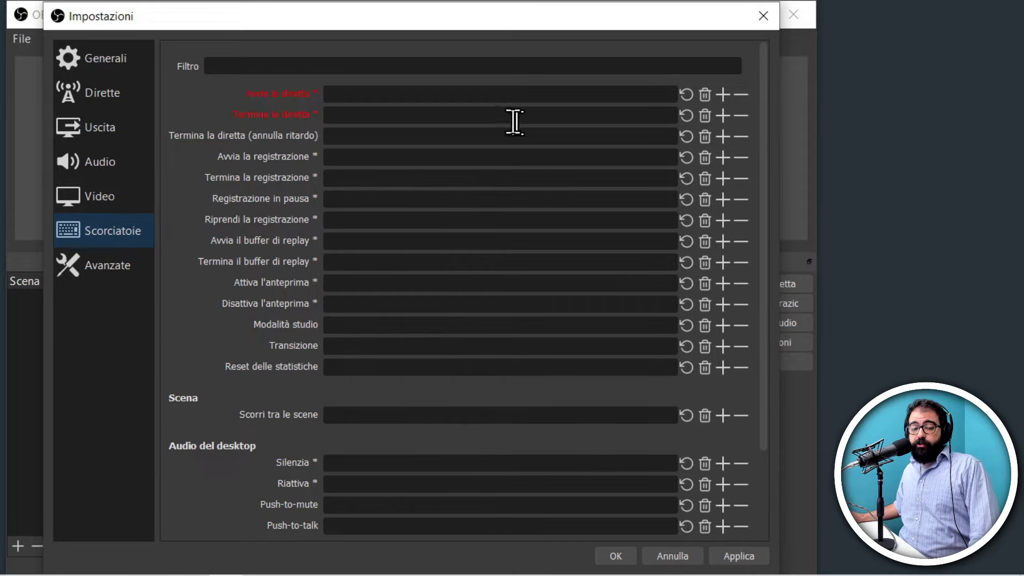
{"action": "left_click", "coordinate": [103, 268]}
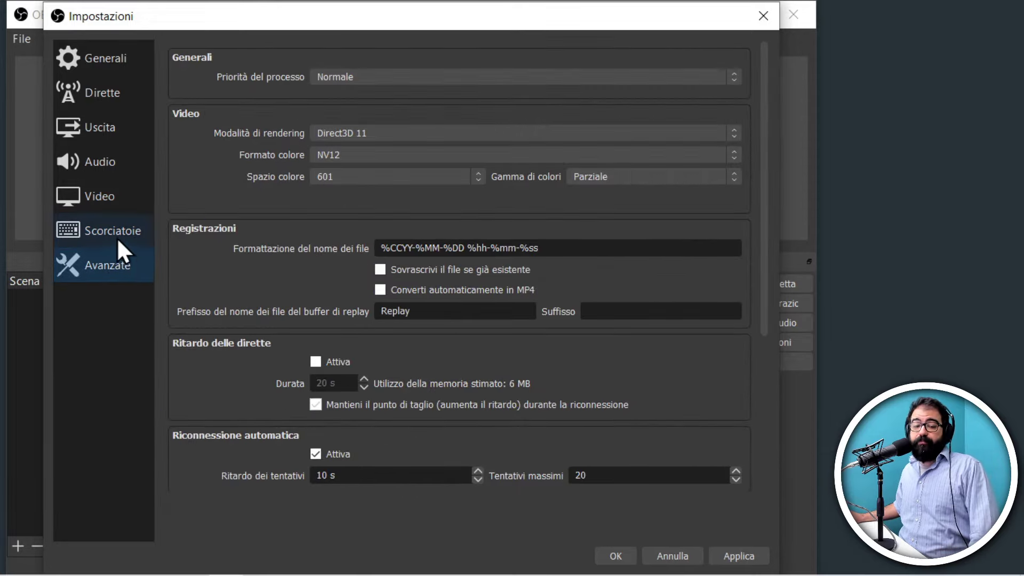
{"action": "left_click", "coordinate": [96, 238]}
{"action": "left_click", "coordinate": [81, 270]}
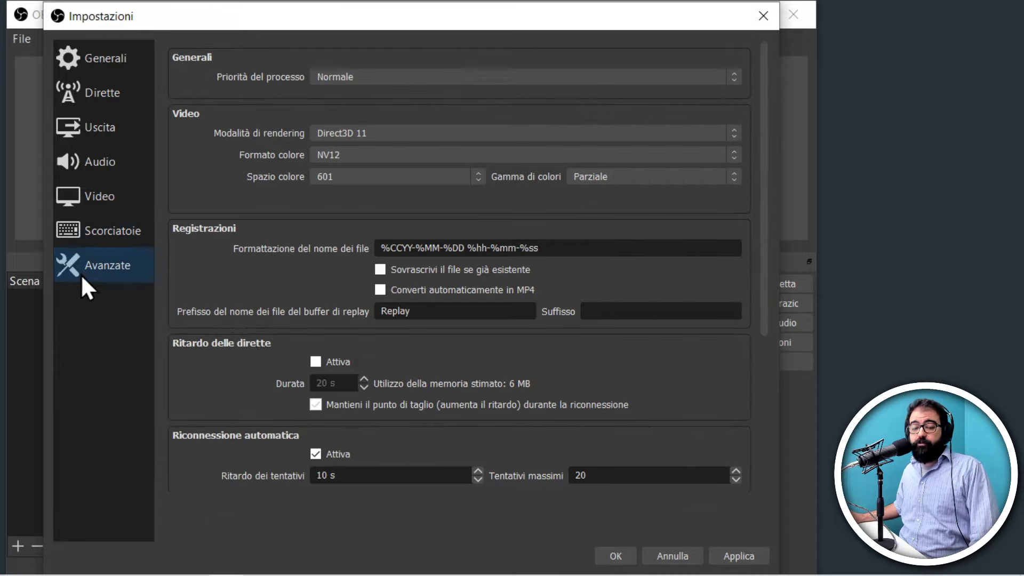
{"action": "left_click", "coordinate": [613, 557]}
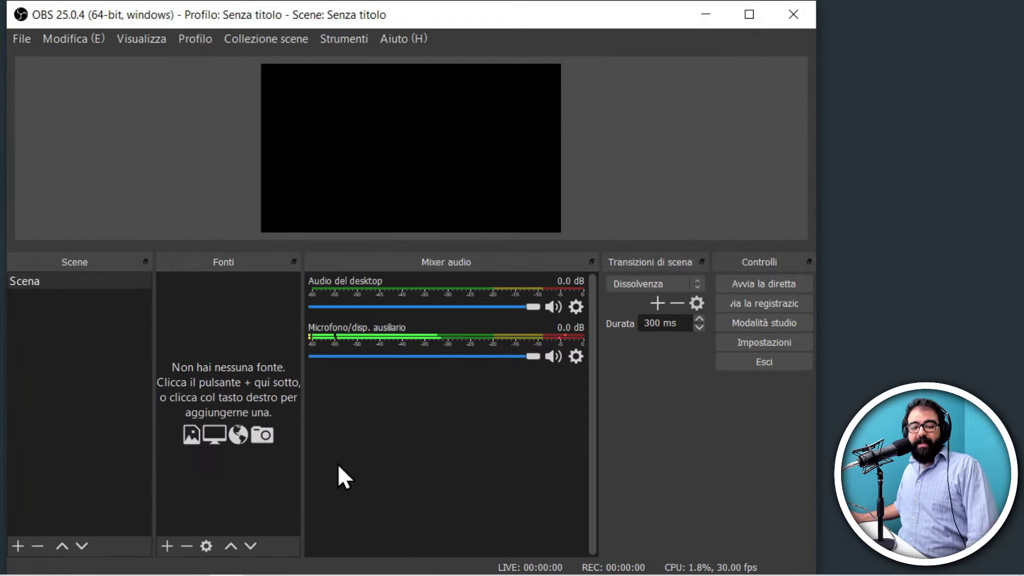
Step: Rename the existing scene as Faccione
{"action": "right_click", "coordinate": [32, 284]}
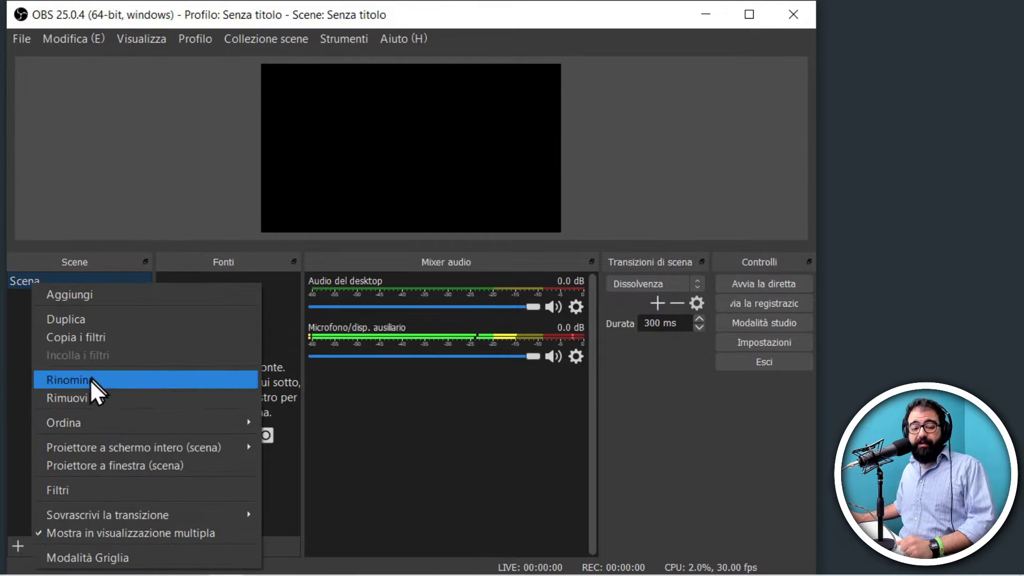
{"action": "left_click", "coordinate": [108, 382]}
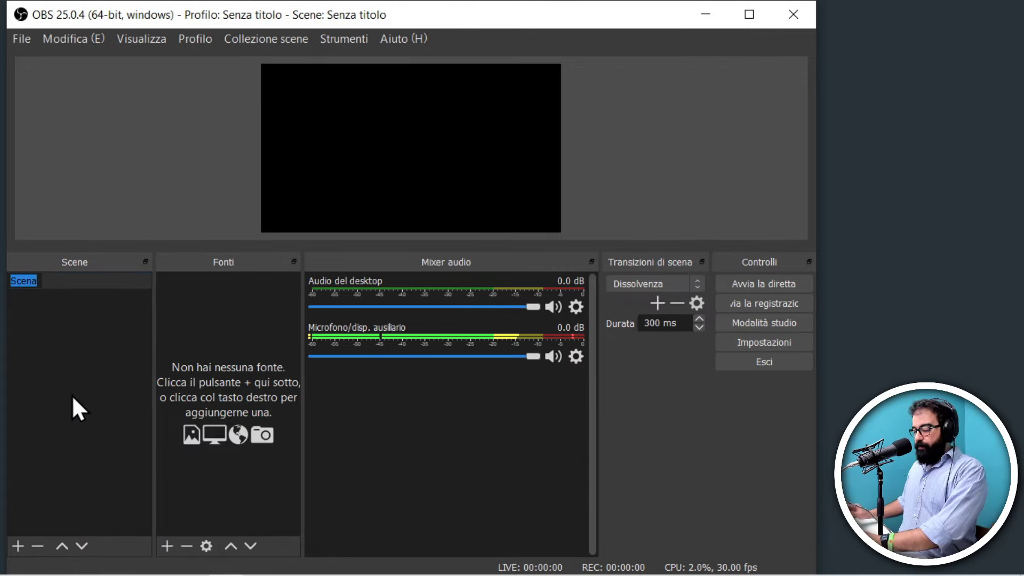
{"action": "type", "text": "Facc"}
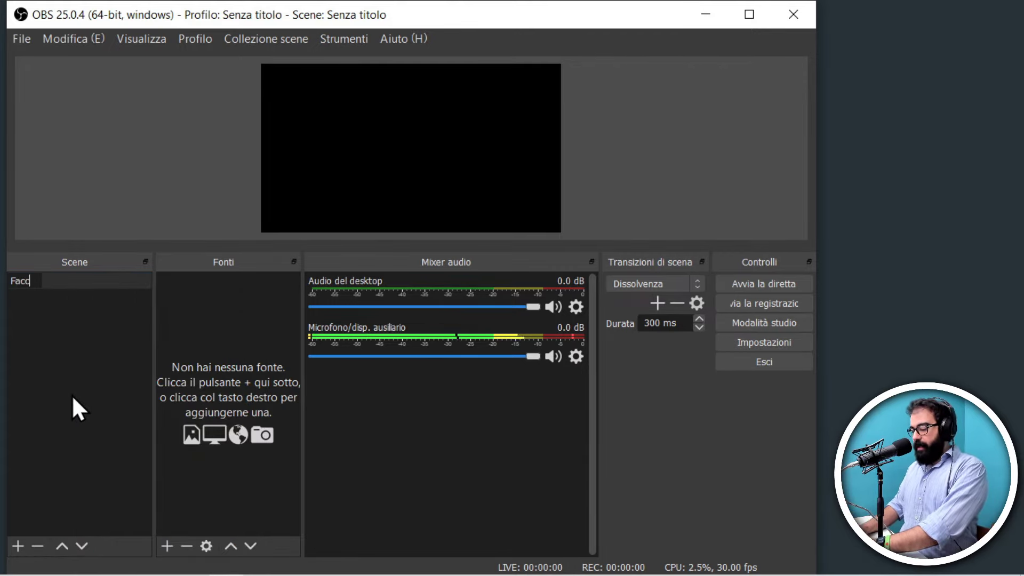
{"action": "type", "text": "ione"}
{"action": "key", "text": "Return"}
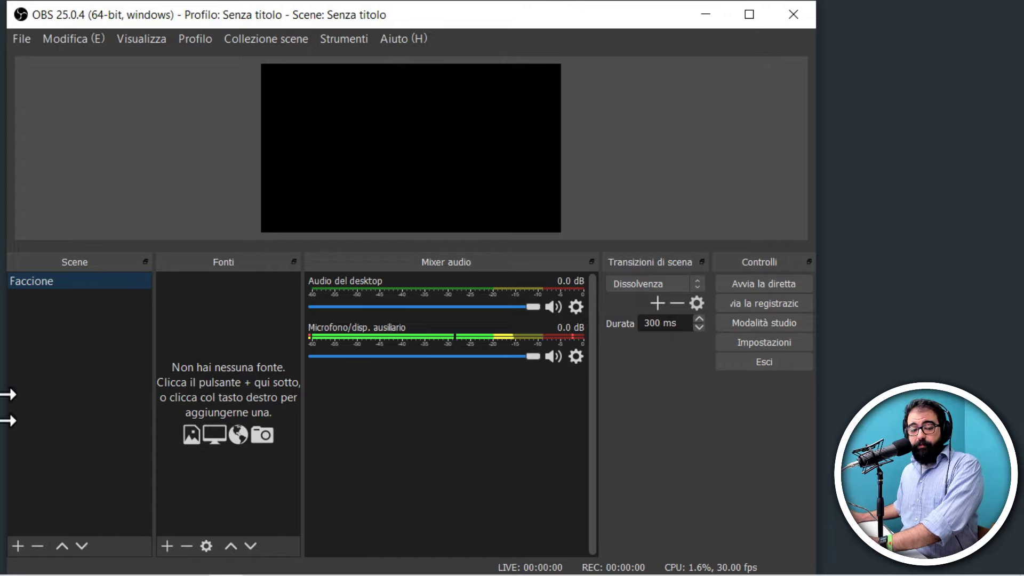
Step: Add two new scenes named Schermo and Schermo + Faccione
{"action": "left_click", "coordinate": [16, 544]}
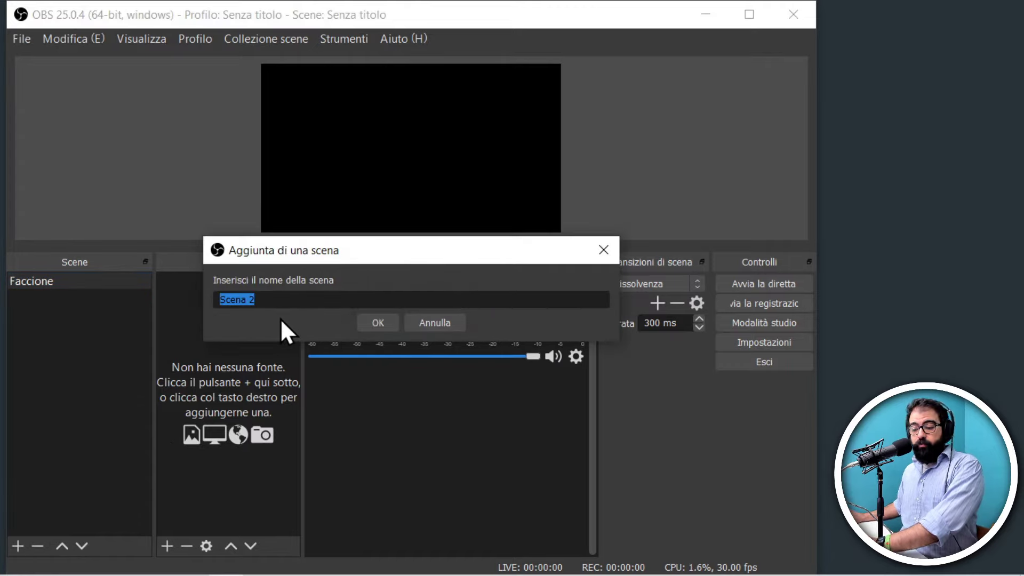
{"action": "type", "text": "Schermo"}
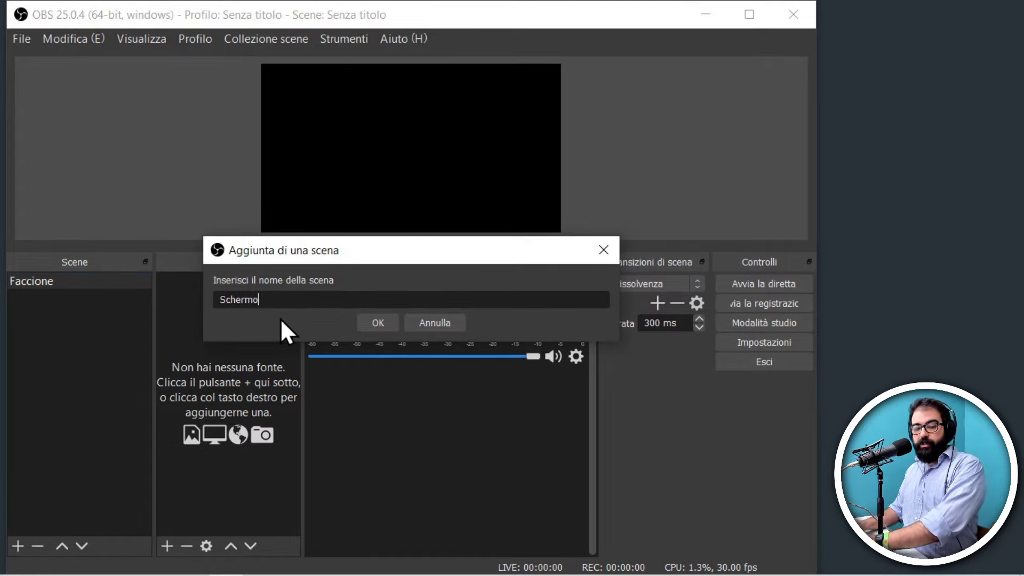
{"action": "key", "text": "Return"}
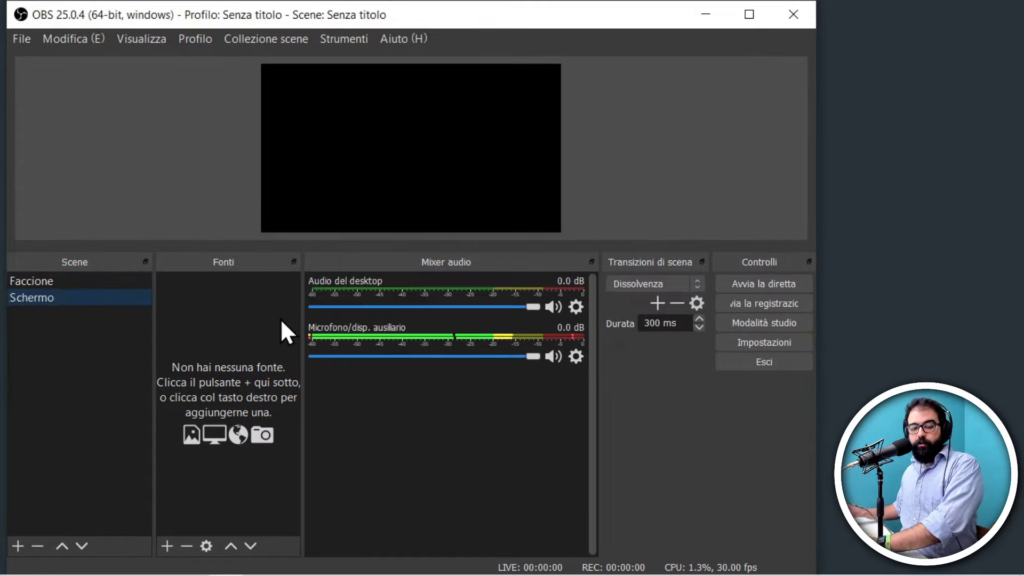
{"action": "left_click", "coordinate": [18, 545]}
{"action": "type", "text": "Schermo + Faccione"}
{"action": "key", "text": "Return"}
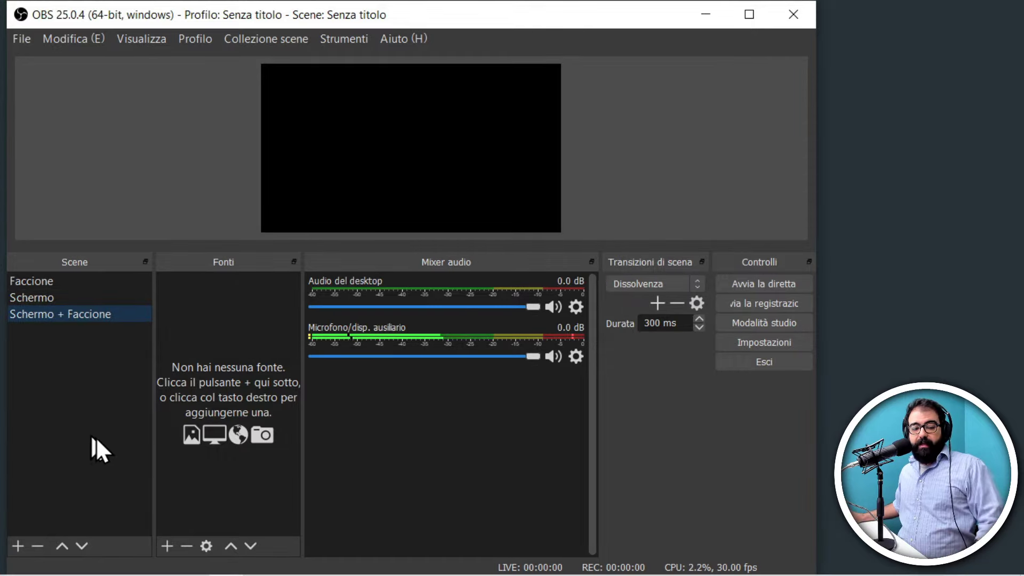
Step: Add a new video capture device source named Webcam to the Faccione scene
{"action": "left_click", "coordinate": [43, 282]}
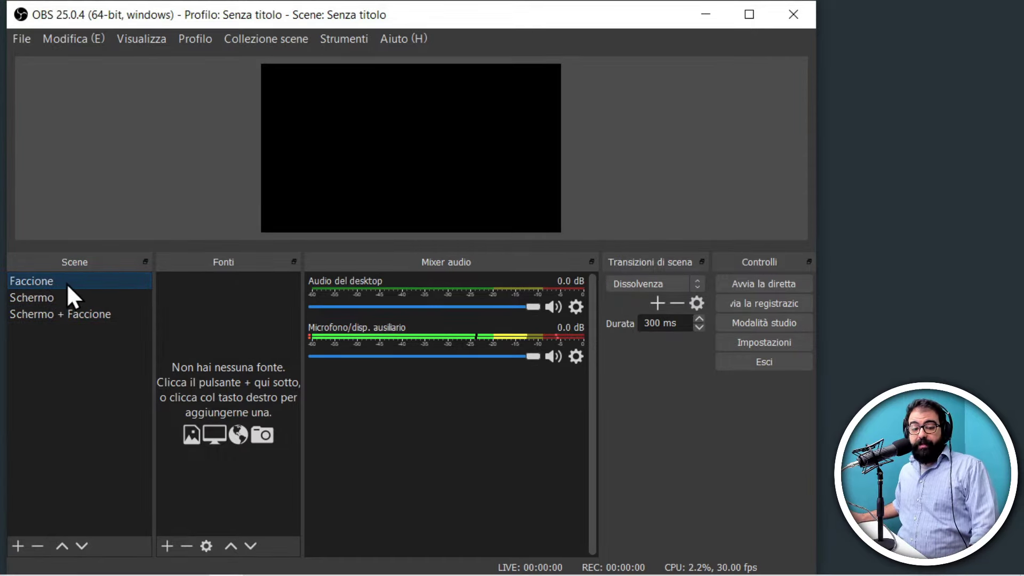
{"action": "left_click", "coordinate": [167, 547]}
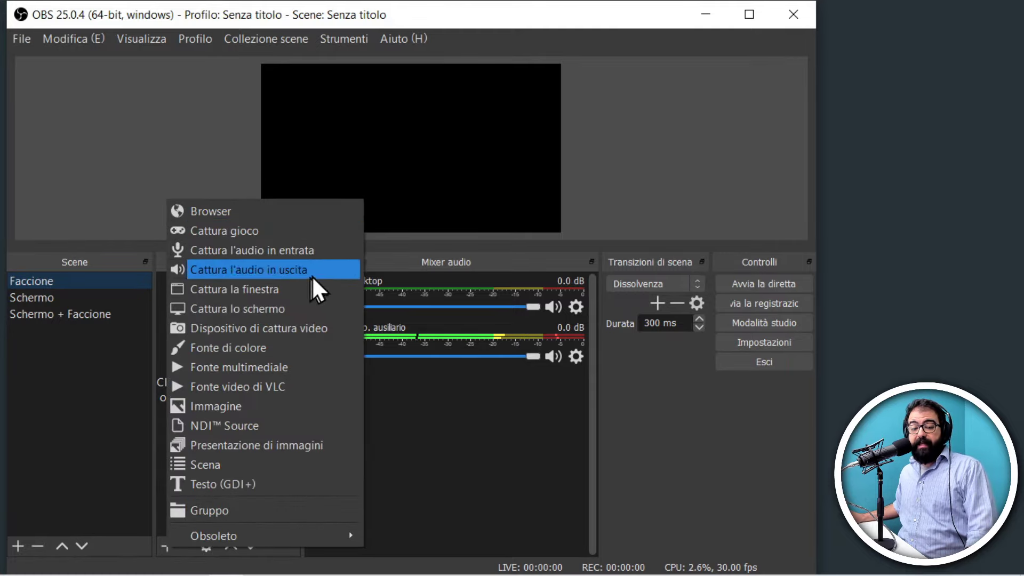
{"action": "left_click", "coordinate": [269, 328]}
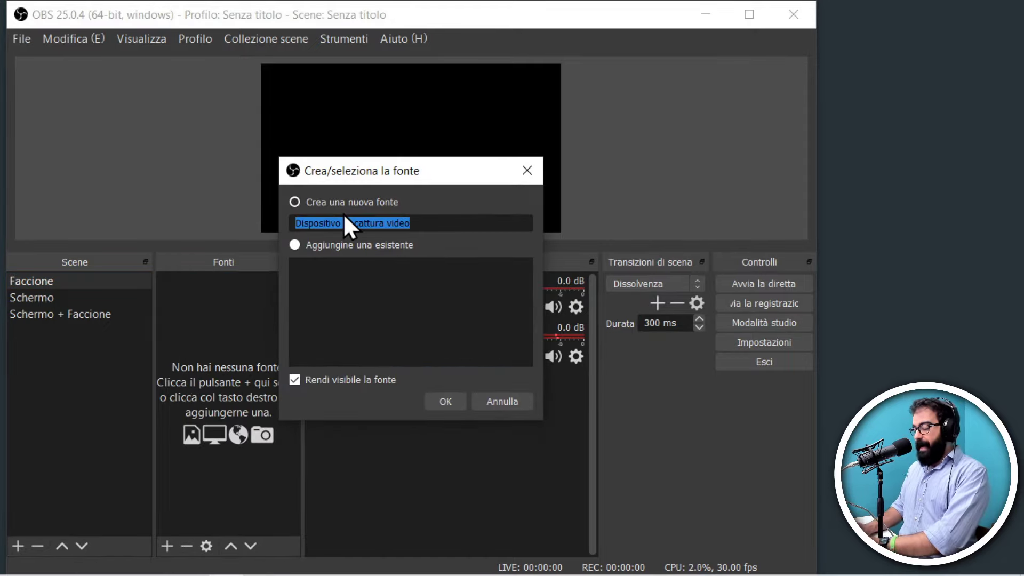
{"action": "type", "text": "Webcam"}
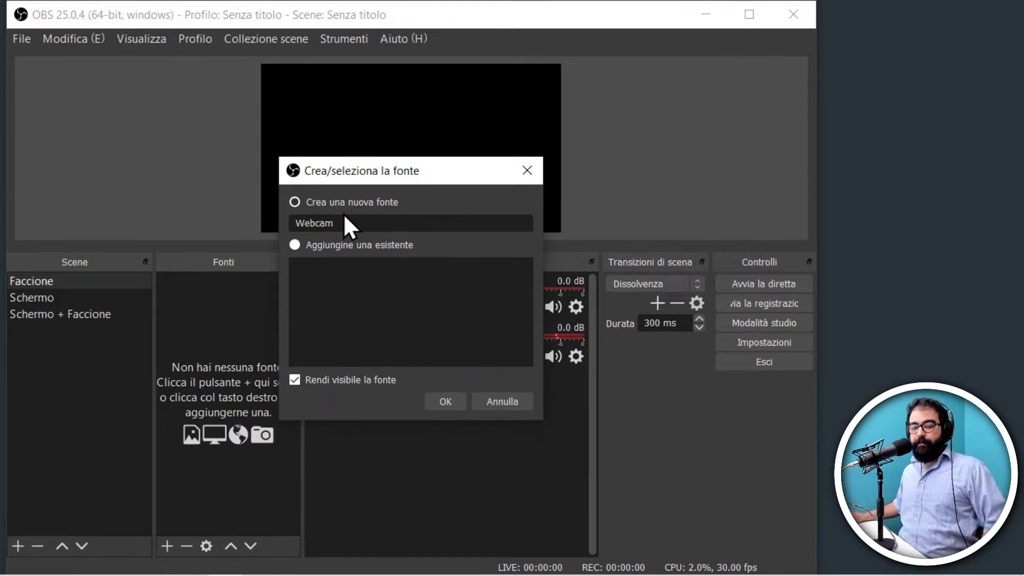
{"action": "left_click", "coordinate": [445, 401]}
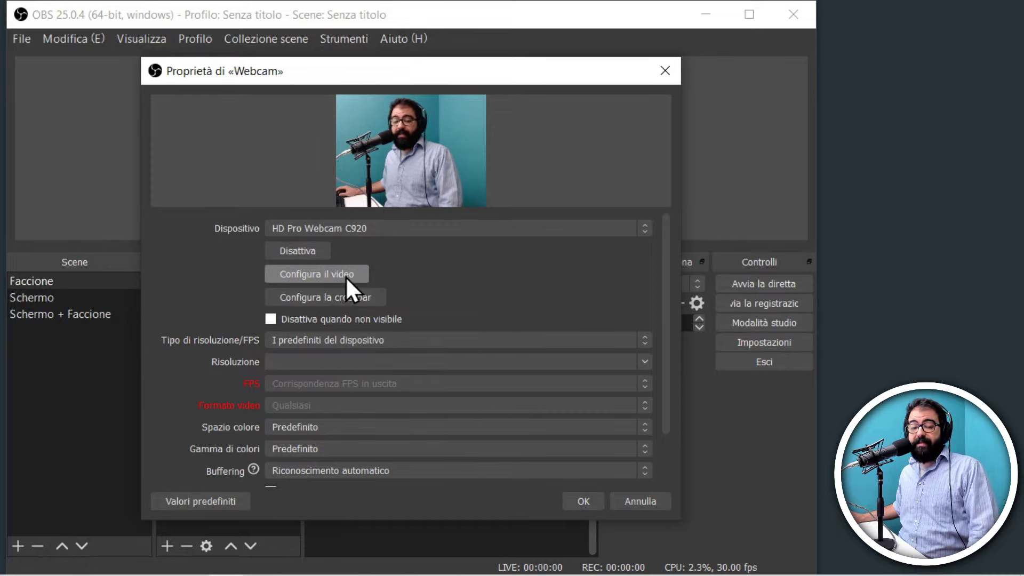
Step: Keep the webcam's resolution type at I predefiniti del dispositivo, check its video configuration without changes, and confirm the source properties
{"action": "left_click", "coordinate": [472, 338]}
{"action": "left_click", "coordinate": [488, 335]}
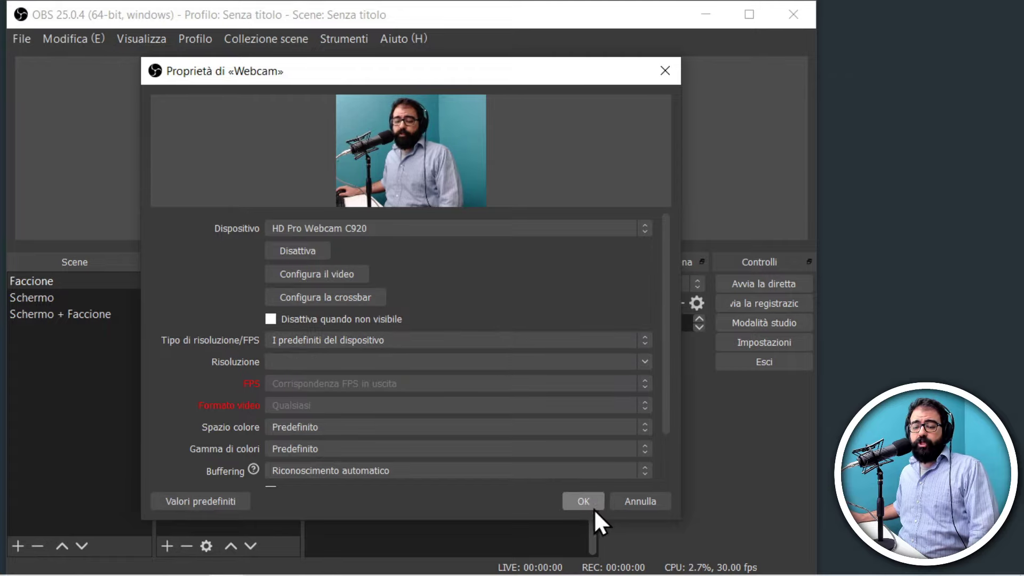
{"action": "left_click", "coordinate": [316, 274]}
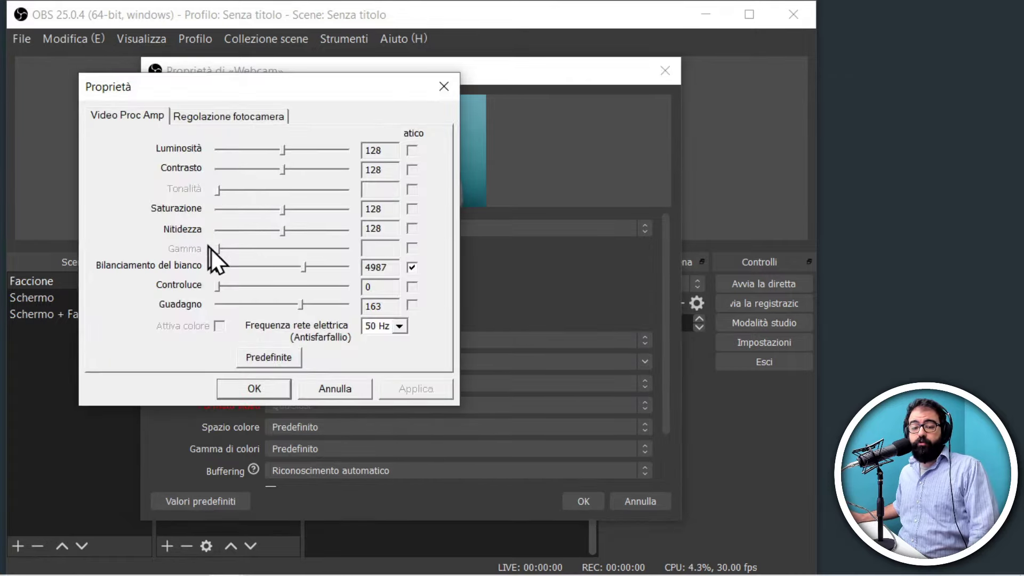
{"action": "left_click", "coordinate": [340, 392]}
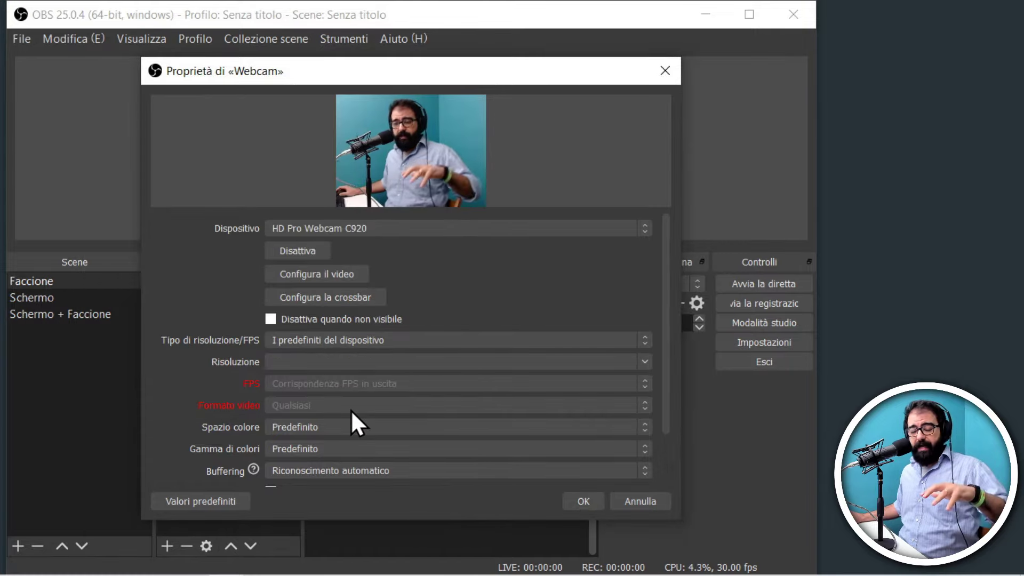
{"action": "left_click", "coordinate": [587, 502]}
Step: Enlarge the Webcam source to the full canvas width, centre it vertically in the preview, and lock it
{"action": "left_click_drag", "start_coordinate": [362, 138], "coordinate": [554, 264]}
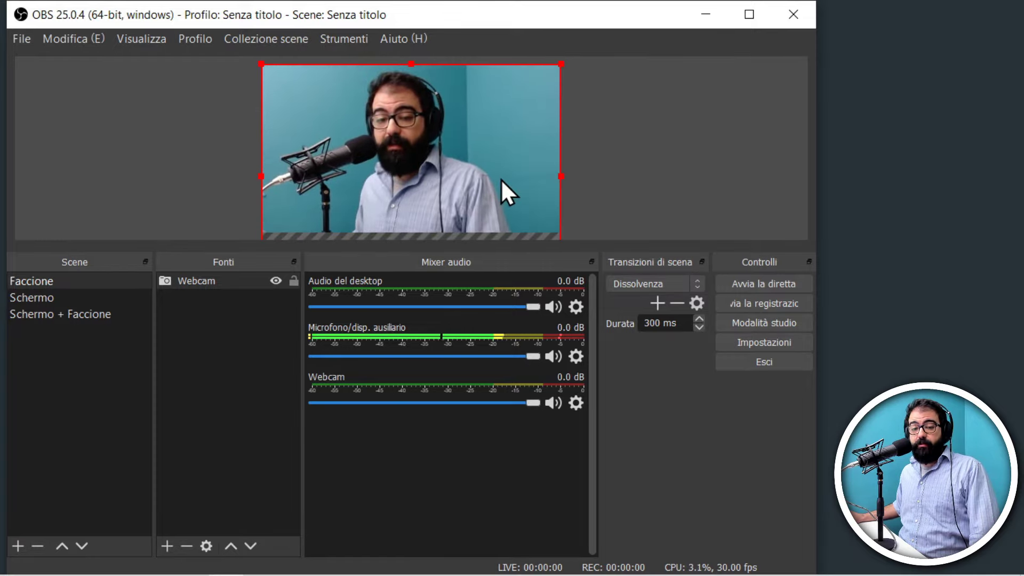
{"action": "left_click", "coordinate": [702, 176]}
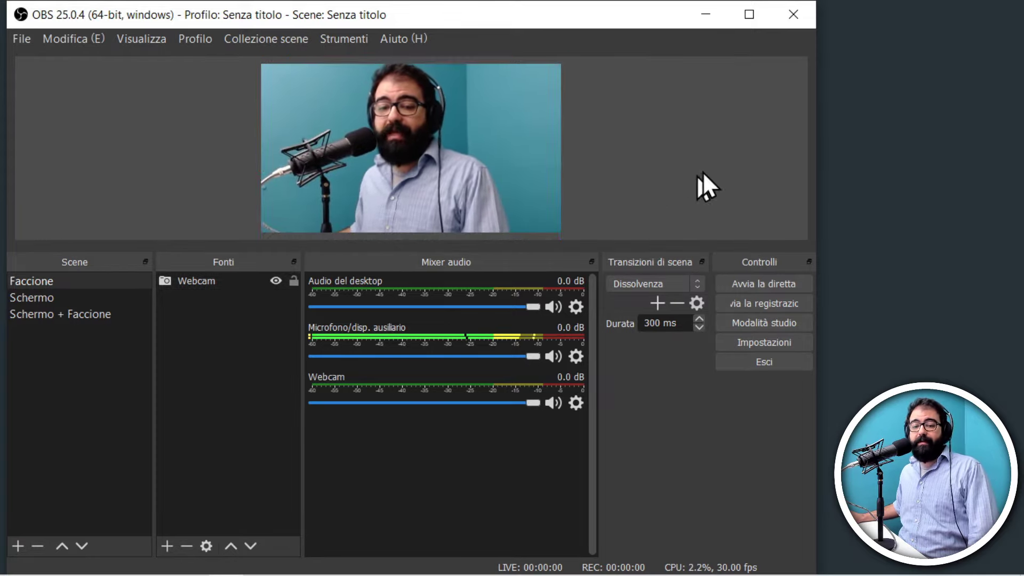
{"action": "left_click", "coordinate": [420, 173]}
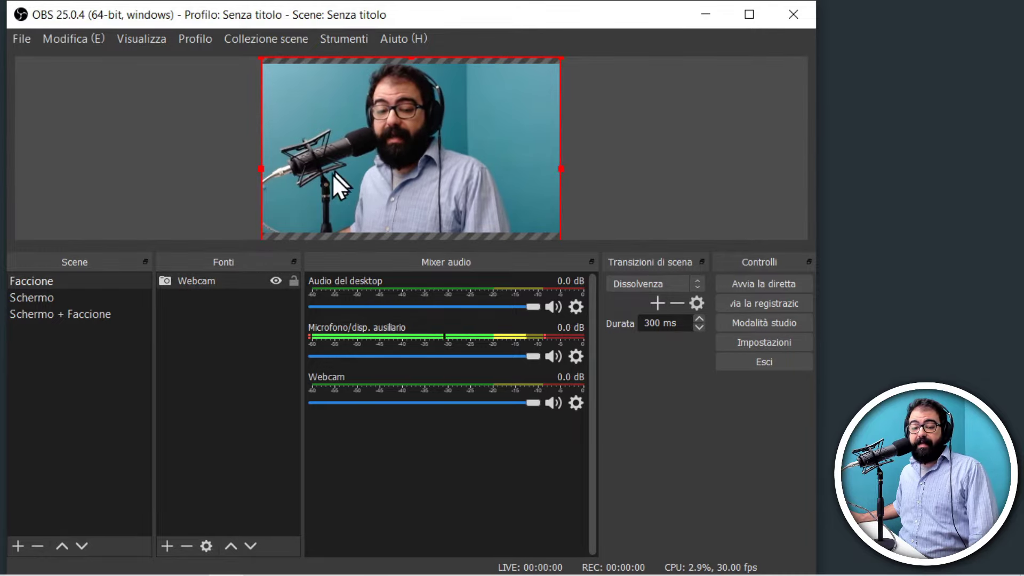
{"action": "left_click", "coordinate": [294, 281]}
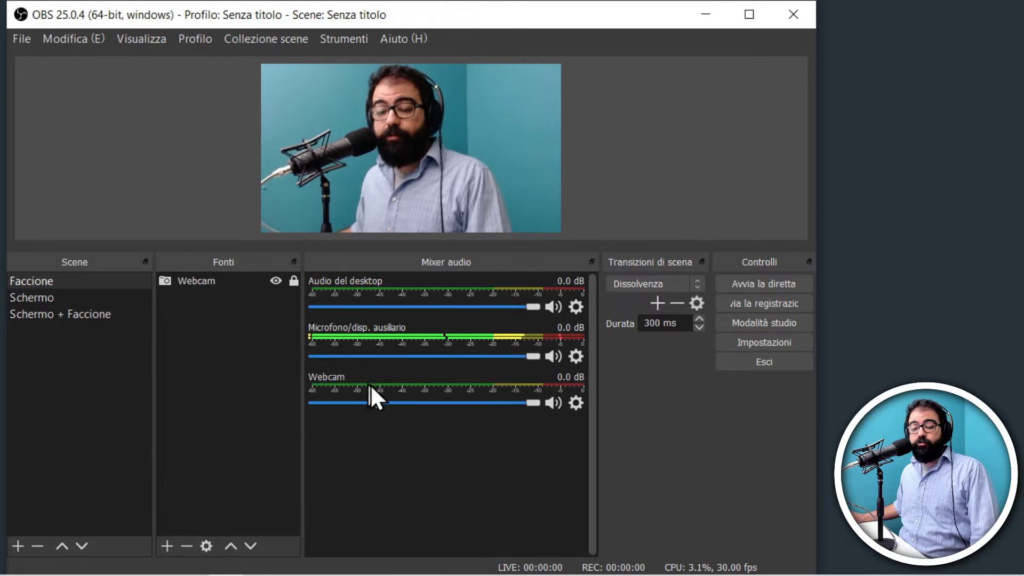
Step: Mute the Webcam audio channel and hide it from the audio mixer
{"action": "left_click", "coordinate": [551, 401]}
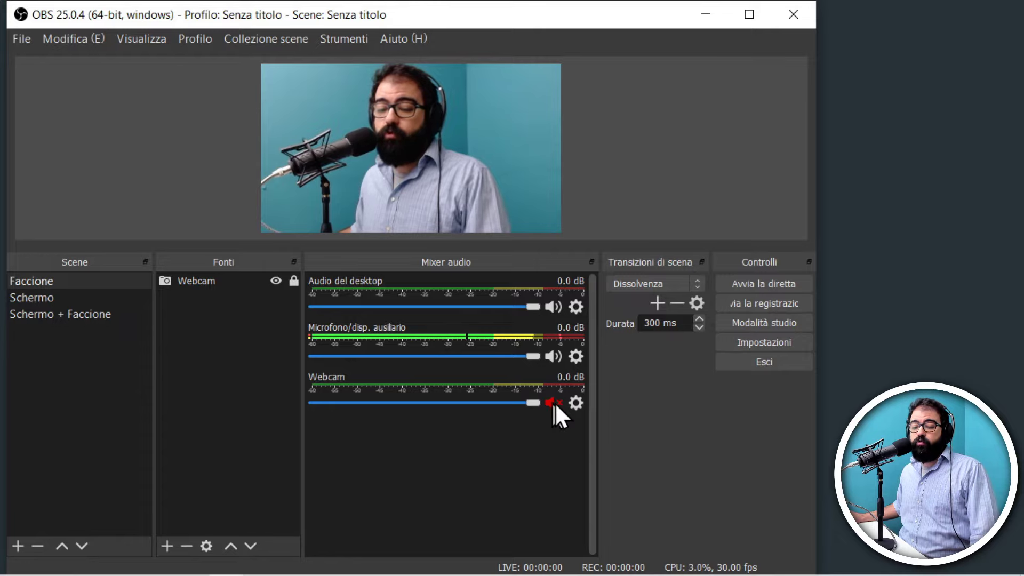
{"action": "left_click", "coordinate": [576, 408]}
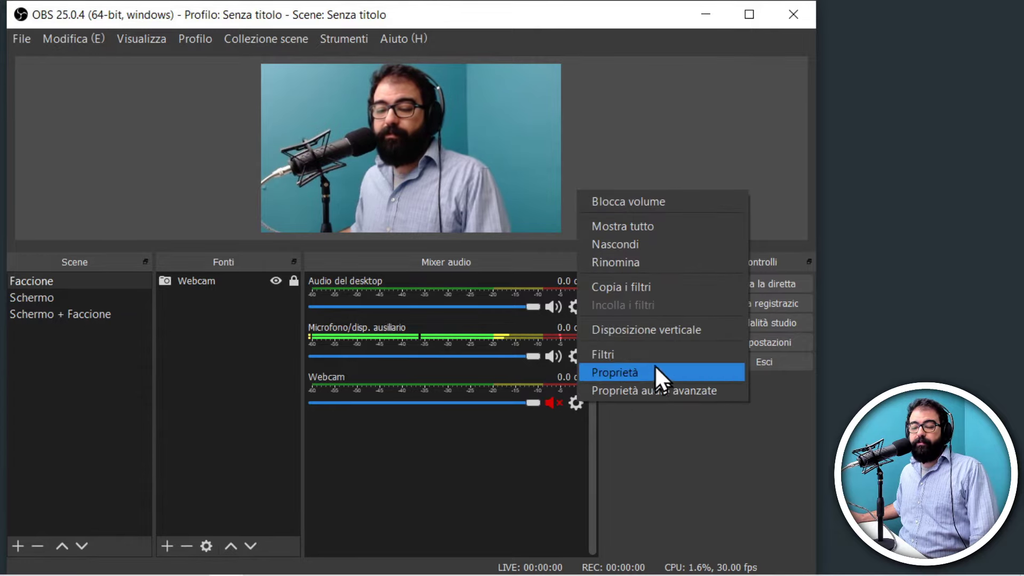
{"action": "left_click", "coordinate": [645, 244]}
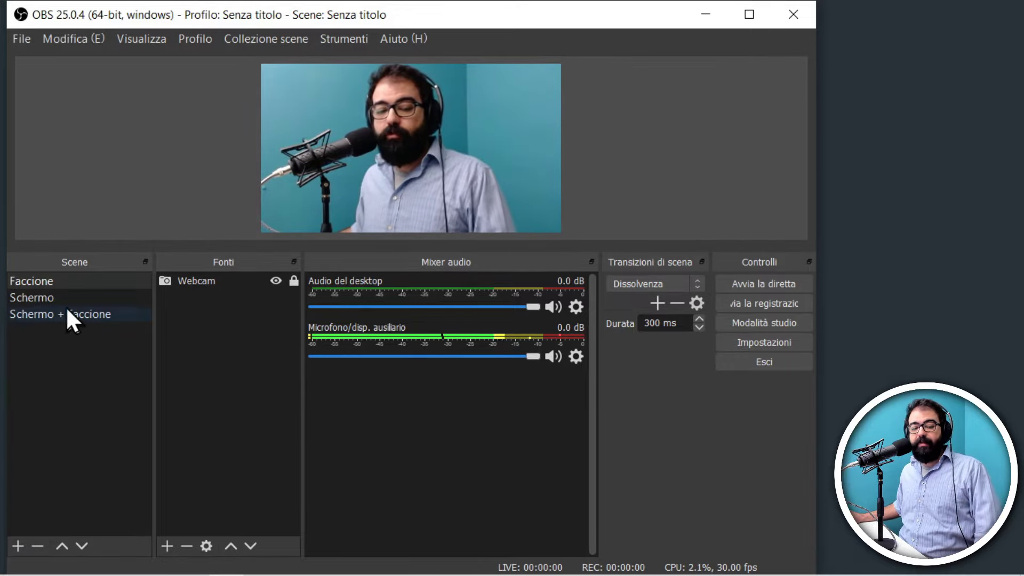
Step: Add a Cattura lo schermo source for Schermo 1 with cursor capture to the Schermo scene and enlarge it to fill the canvas
{"action": "left_click", "coordinate": [21, 297]}
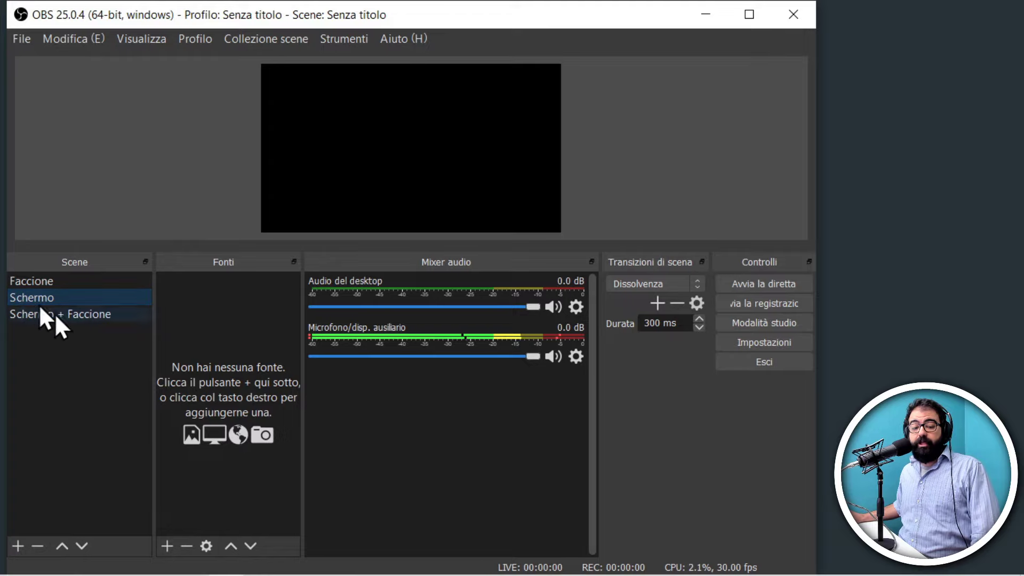
{"action": "left_click", "coordinate": [166, 544]}
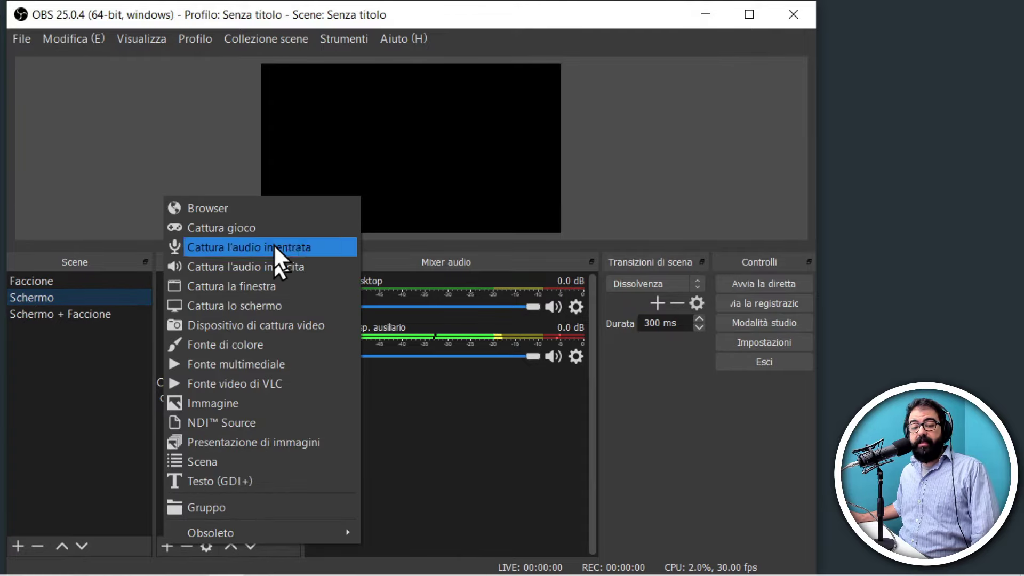
{"action": "left_click", "coordinate": [259, 305]}
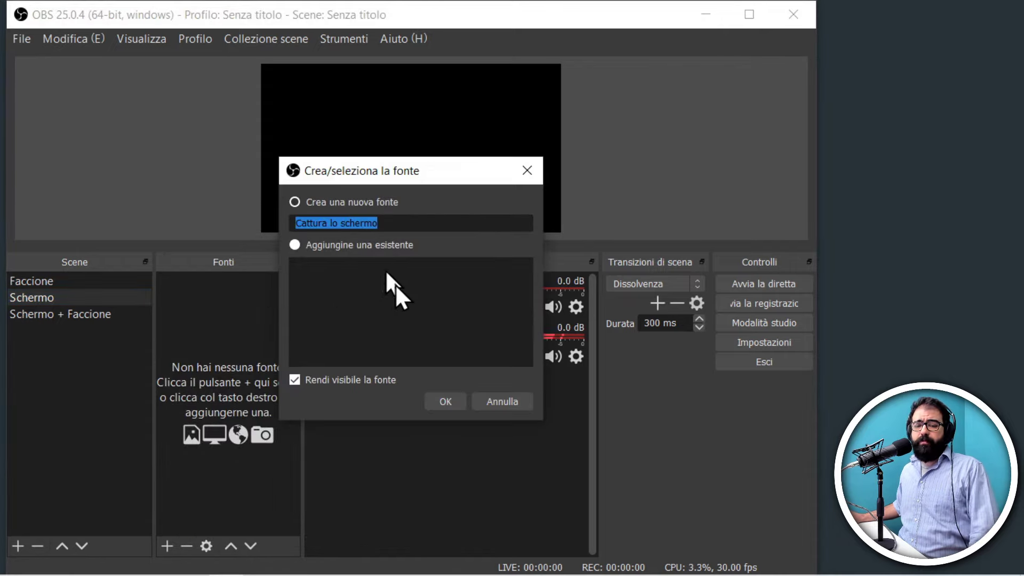
{"action": "left_click", "coordinate": [446, 403]}
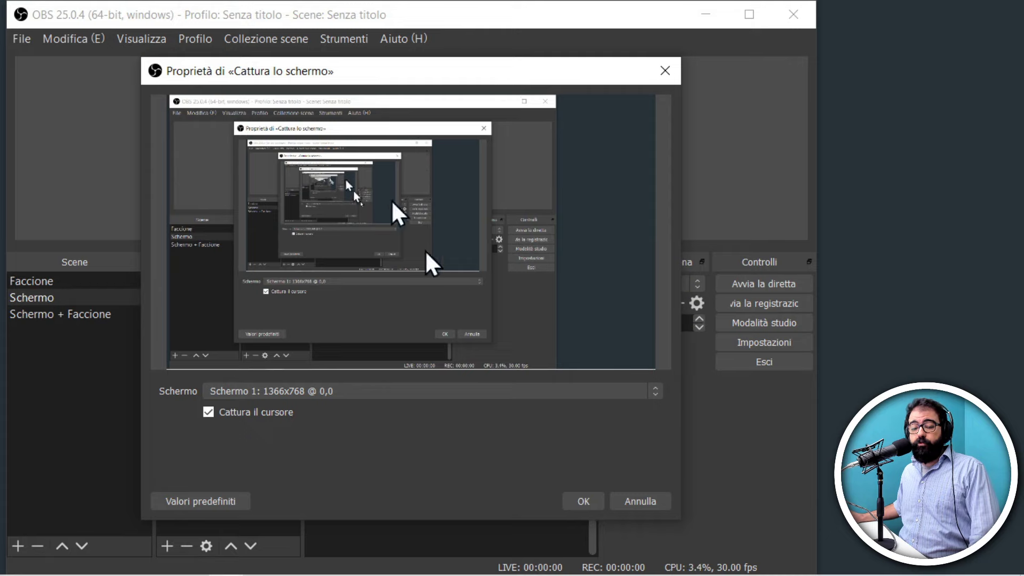
{"action": "left_click", "coordinate": [583, 500]}
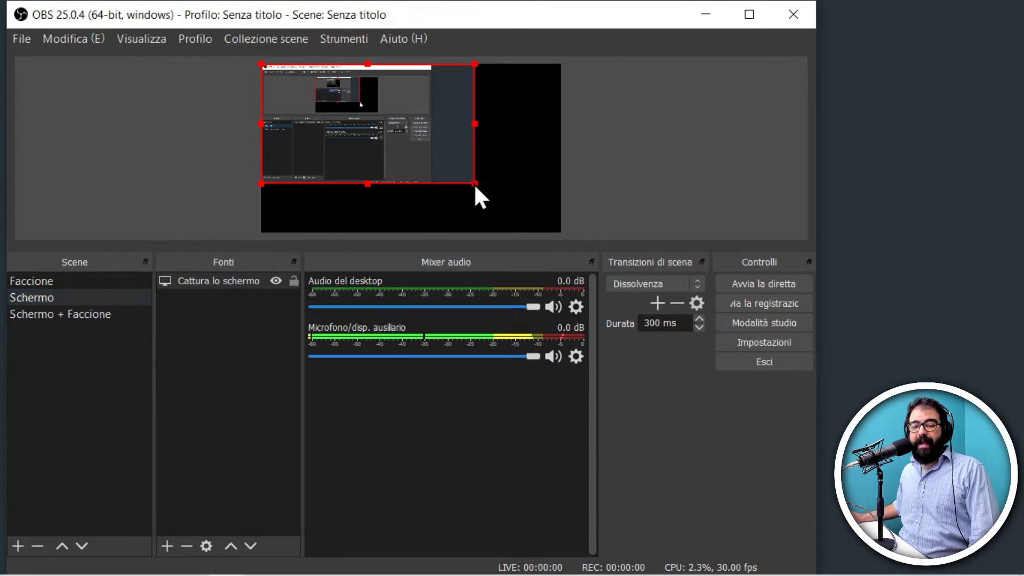
{"action": "left_click_drag", "start_coordinate": [474, 184], "coordinate": [560, 230]}
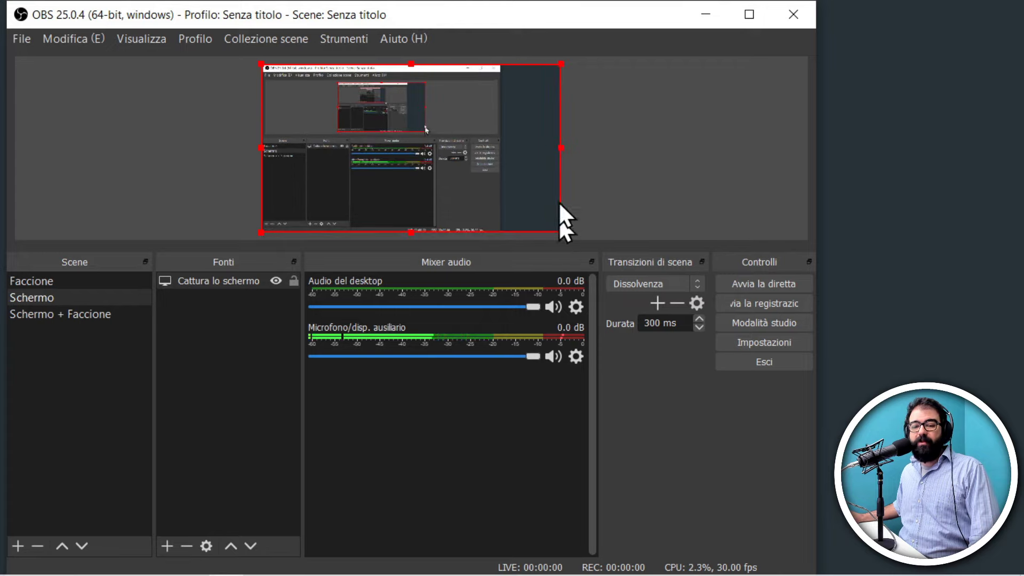
Step: Lock the Cattura lo schermo source, and add the existing Schermo scene as a locked source in the Schermo + Faccione scene
{"action": "left_click", "coordinate": [294, 281]}
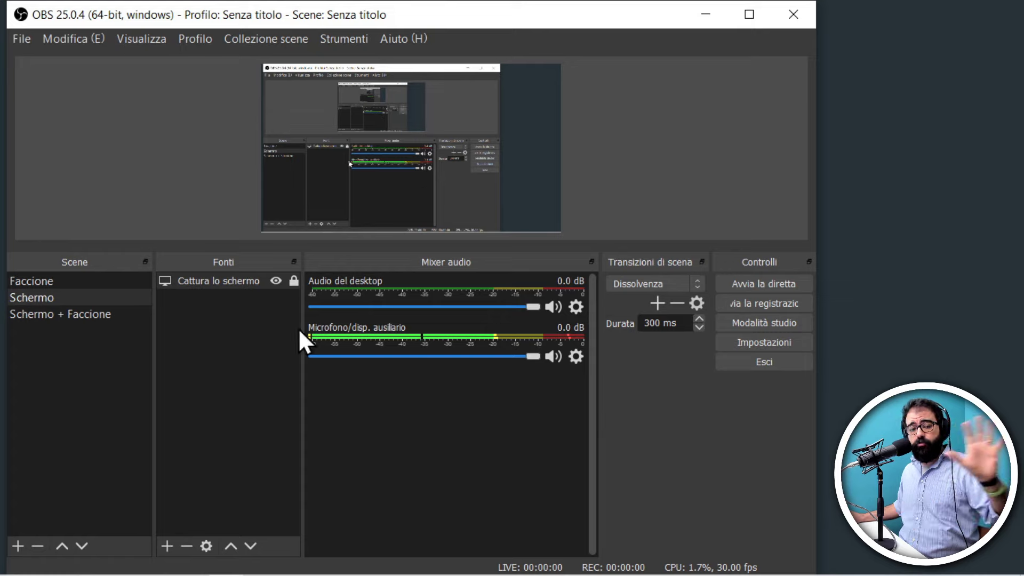
{"action": "left_click", "coordinate": [43, 319]}
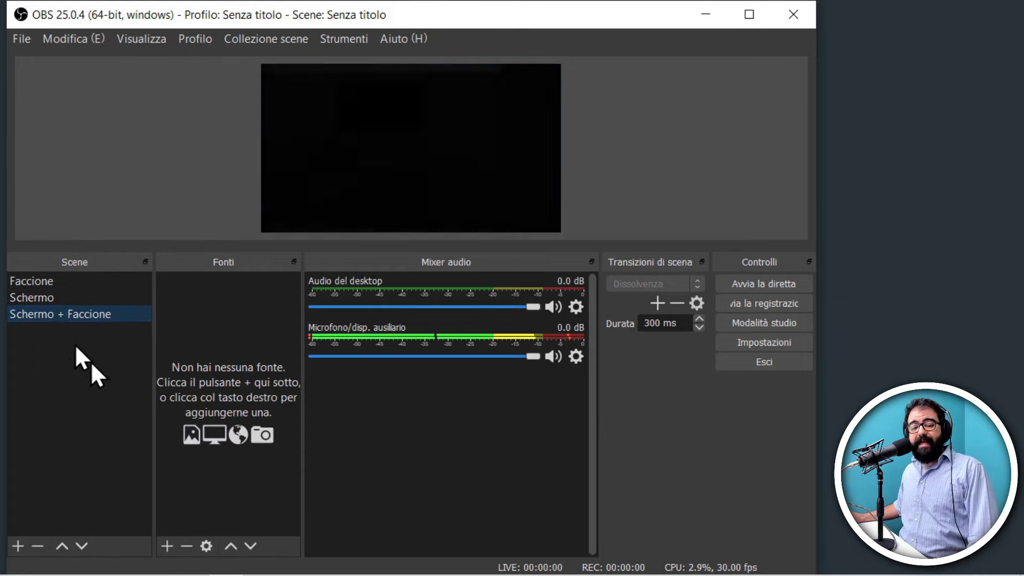
{"action": "left_click", "coordinate": [167, 545]}
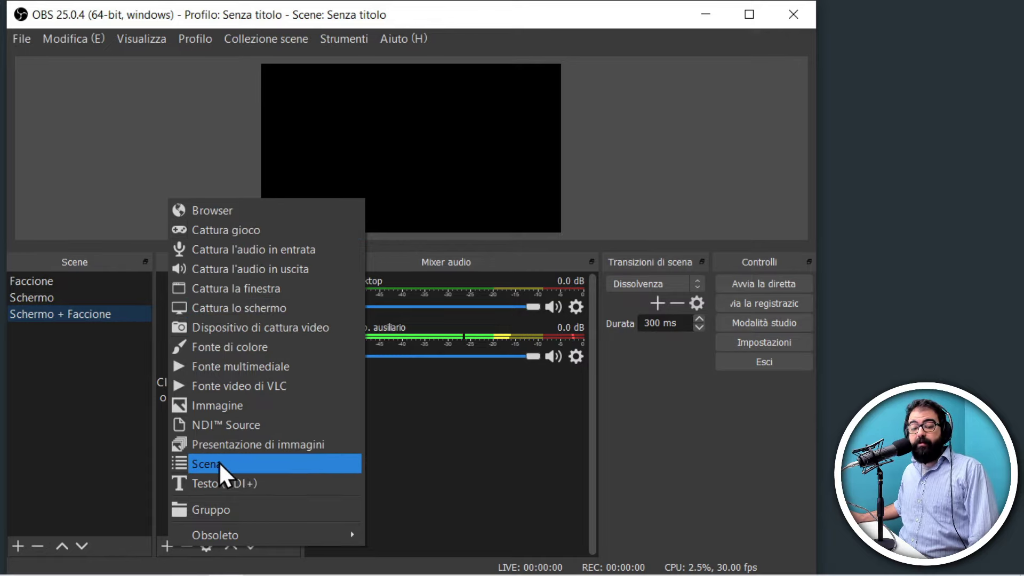
{"action": "left_click", "coordinate": [248, 466]}
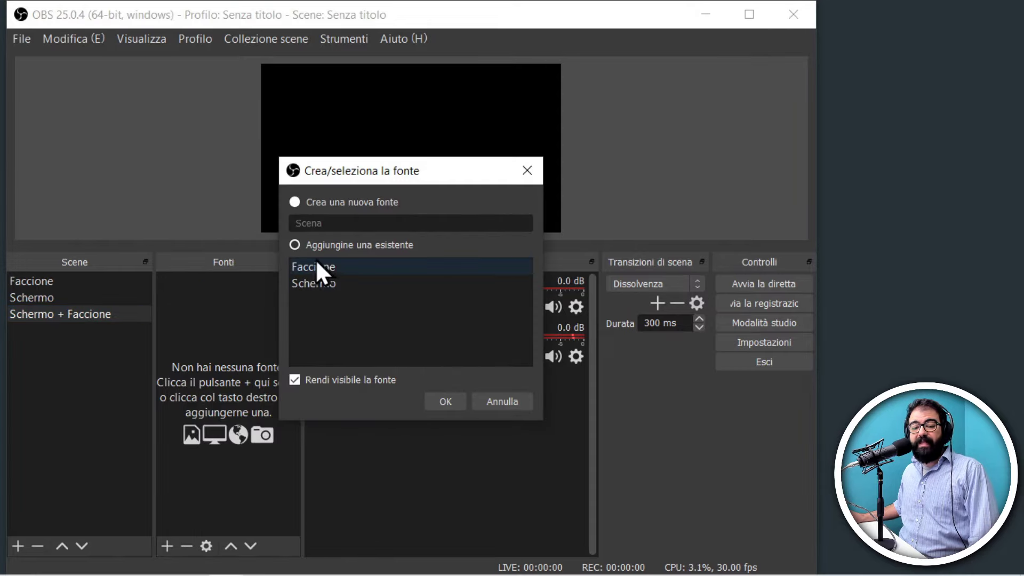
{"action": "left_click", "coordinate": [316, 284]}
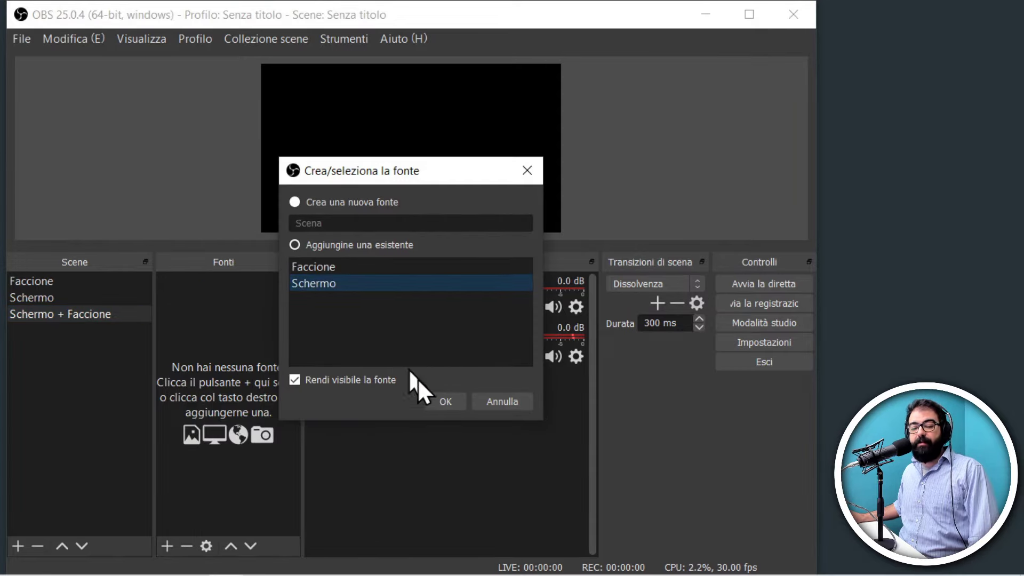
{"action": "left_click", "coordinate": [444, 401]}
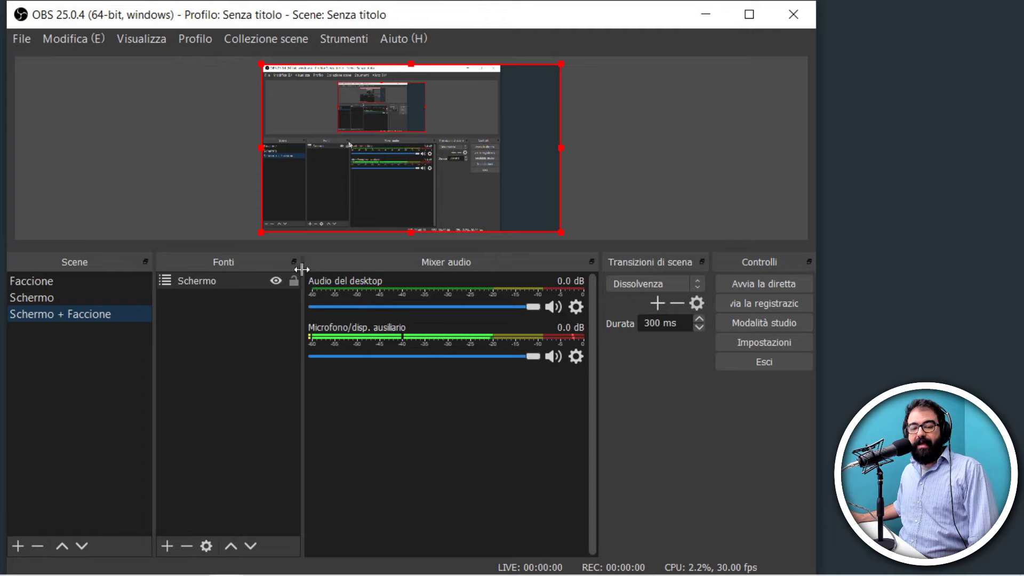
{"action": "left_click", "coordinate": [294, 280]}
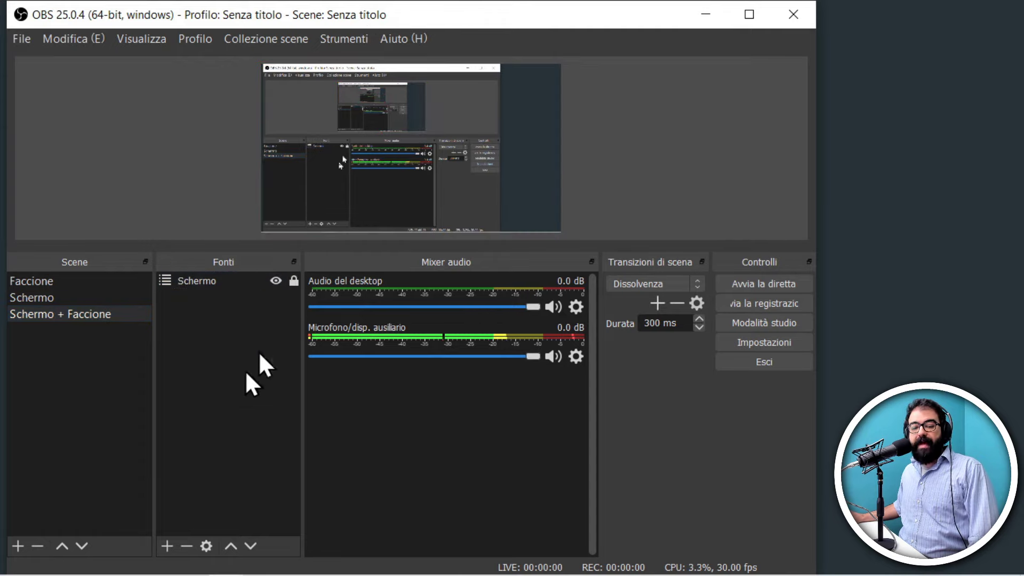
Step: Add the existing Faccione scene as a source, shrink it to about a quarter of the canvas width near the canvas's lower-right corner, and lock it
{"action": "left_click", "coordinate": [167, 545]}
{"action": "left_click", "coordinate": [231, 462]}
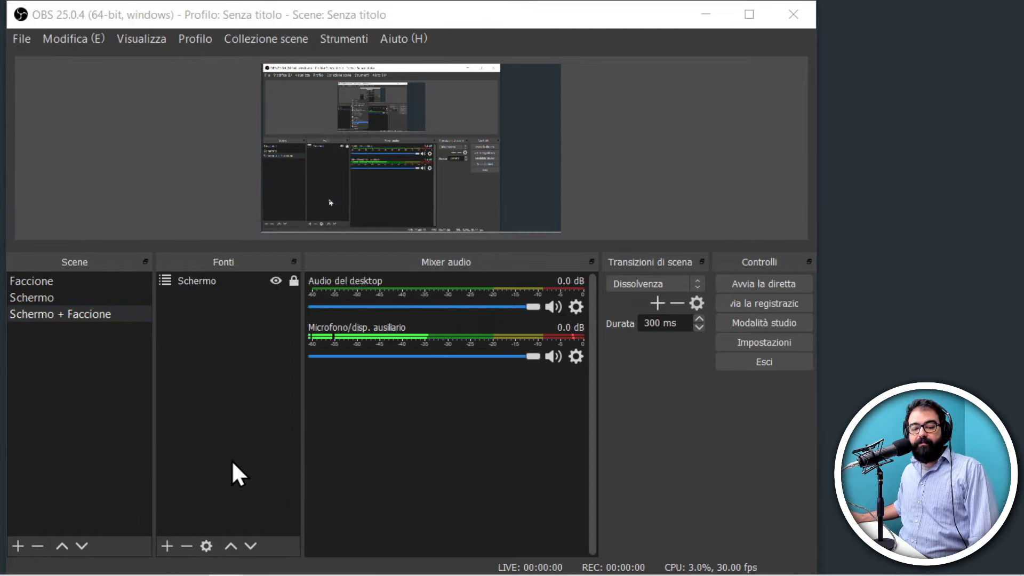
{"action": "left_click", "coordinate": [316, 267]}
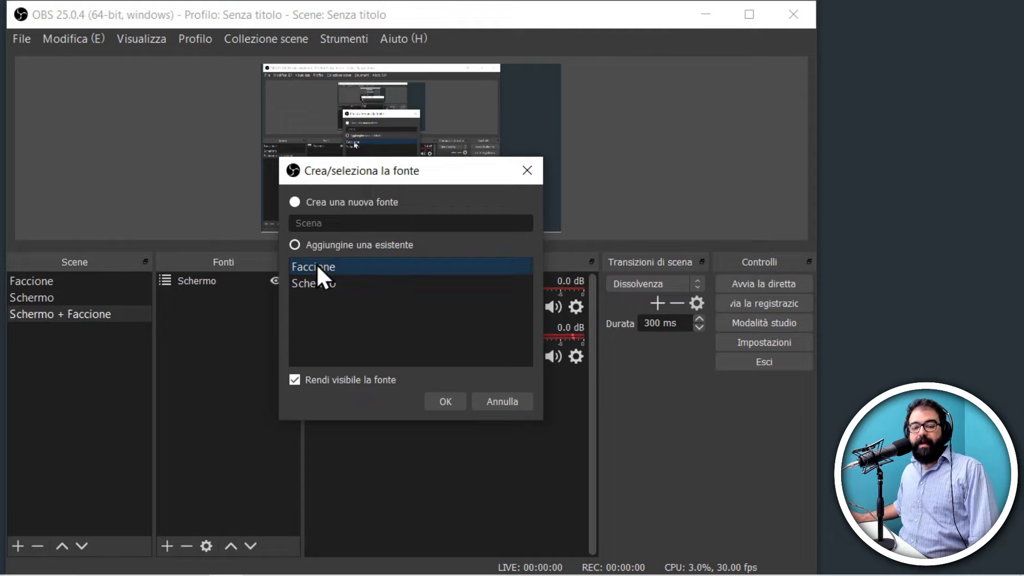
{"action": "left_click", "coordinate": [434, 401]}
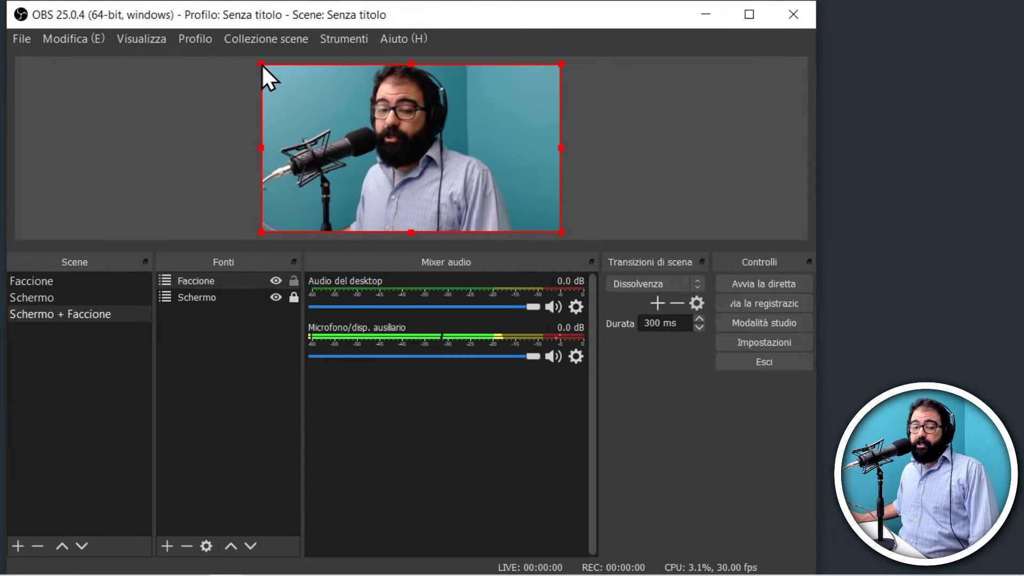
{"action": "left_click_drag", "start_coordinate": [280, 70], "coordinate": [509, 207]}
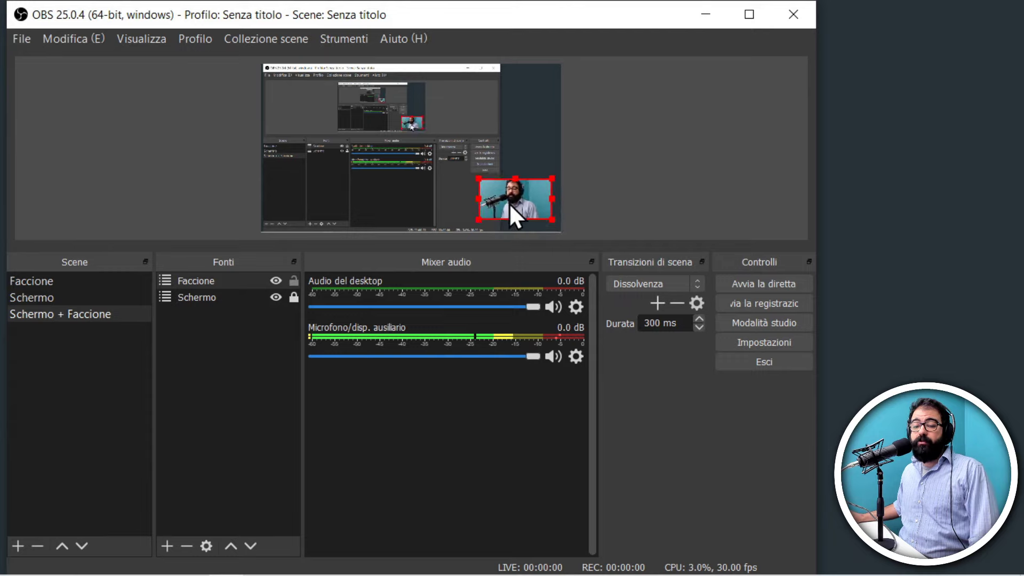
Step: Check the Faccione, Schermo and Schermo + Faccione scenes one after another in the preview, ending on Faccione
{"action": "left_click", "coordinate": [45, 282]}
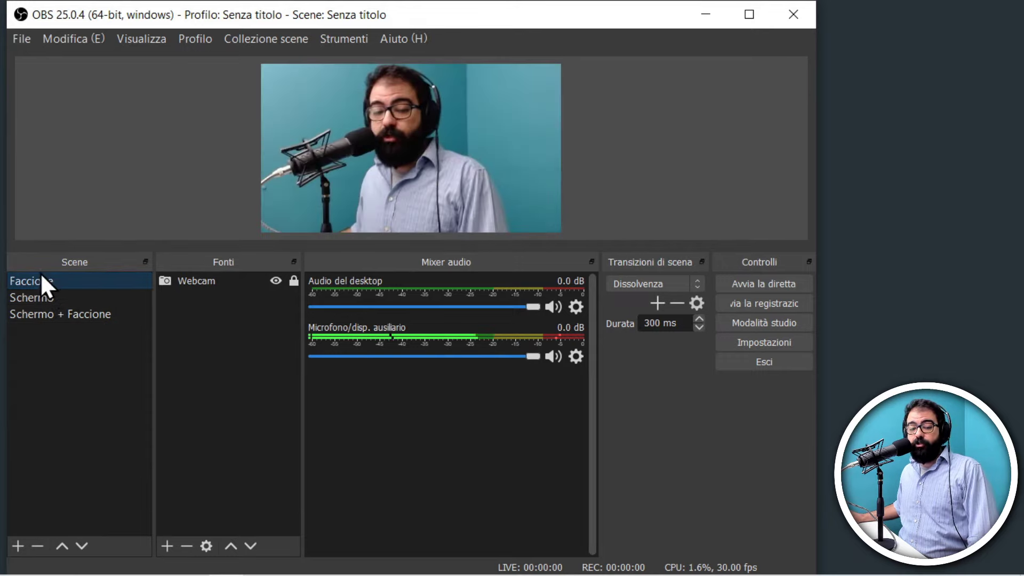
{"action": "left_click", "coordinate": [56, 299]}
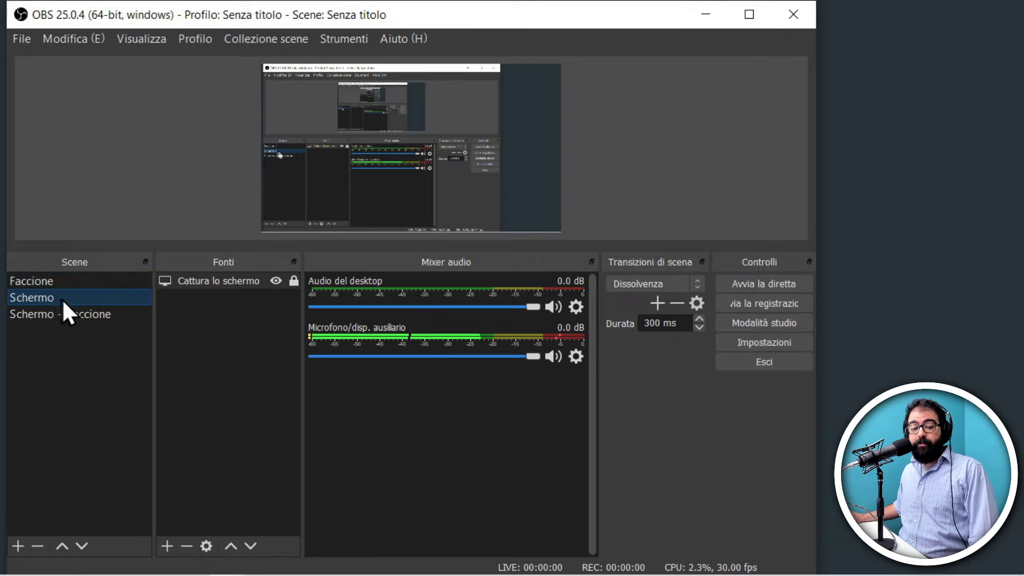
{"action": "left_click", "coordinate": [64, 315]}
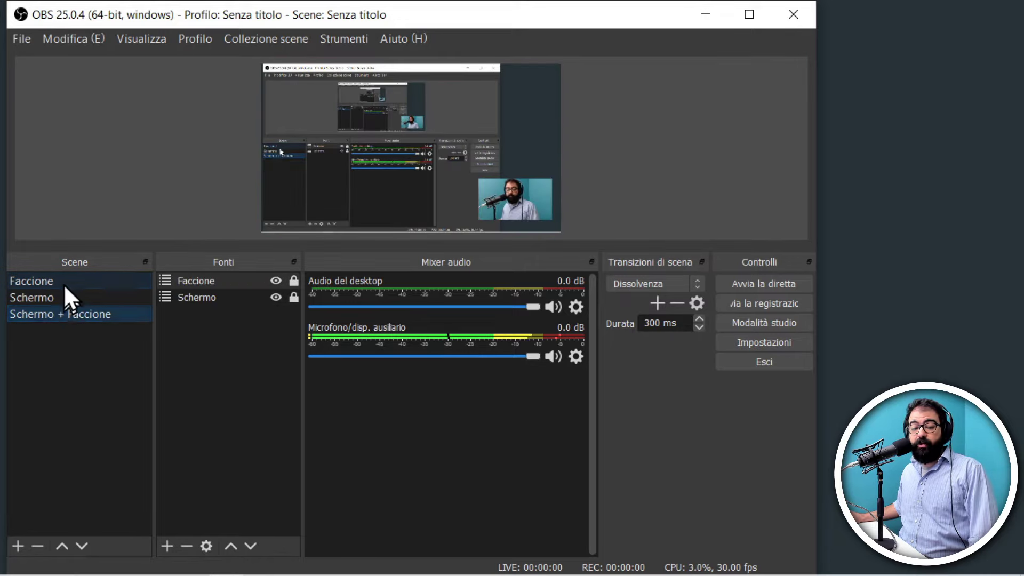
{"action": "left_click", "coordinate": [62, 279]}
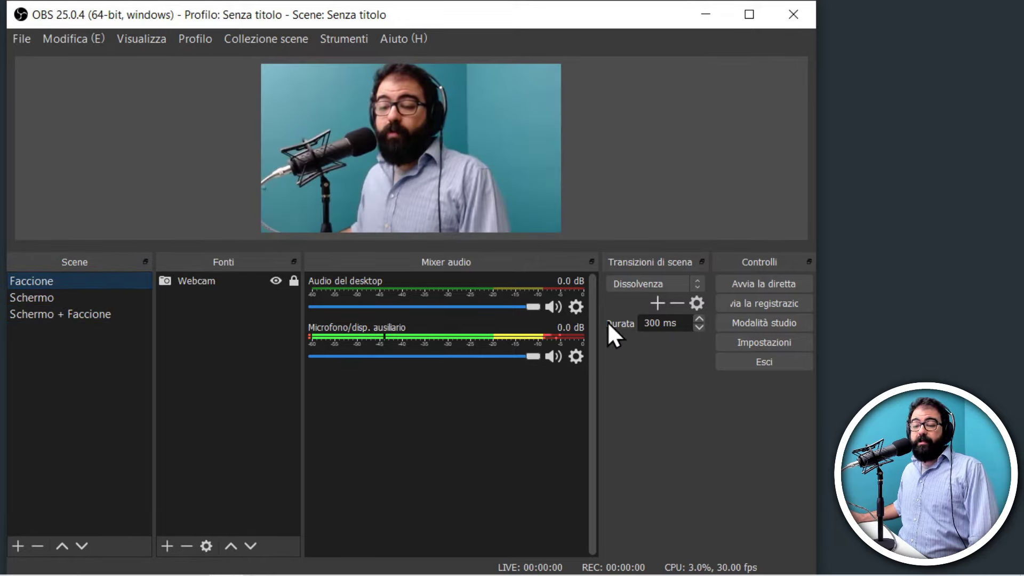
Step: Record a test video starting on Faccione, switching through Schermo and Schermo + Faccione and back to Faccione, and stop the recording
{"action": "left_click", "coordinate": [775, 302]}
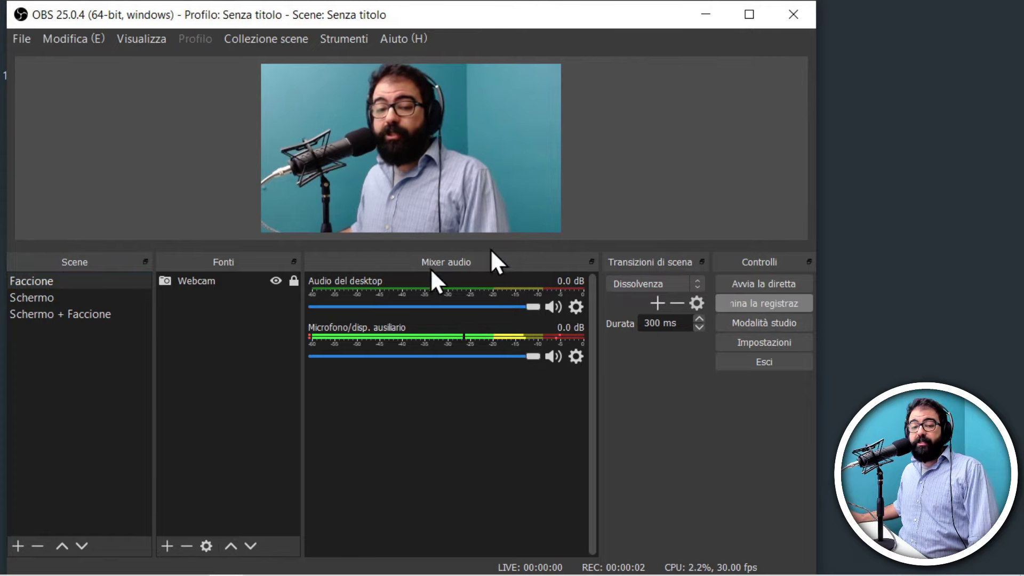
{"action": "left_click_drag", "start_coordinate": [481, 17], "coordinate": [571, 26]}
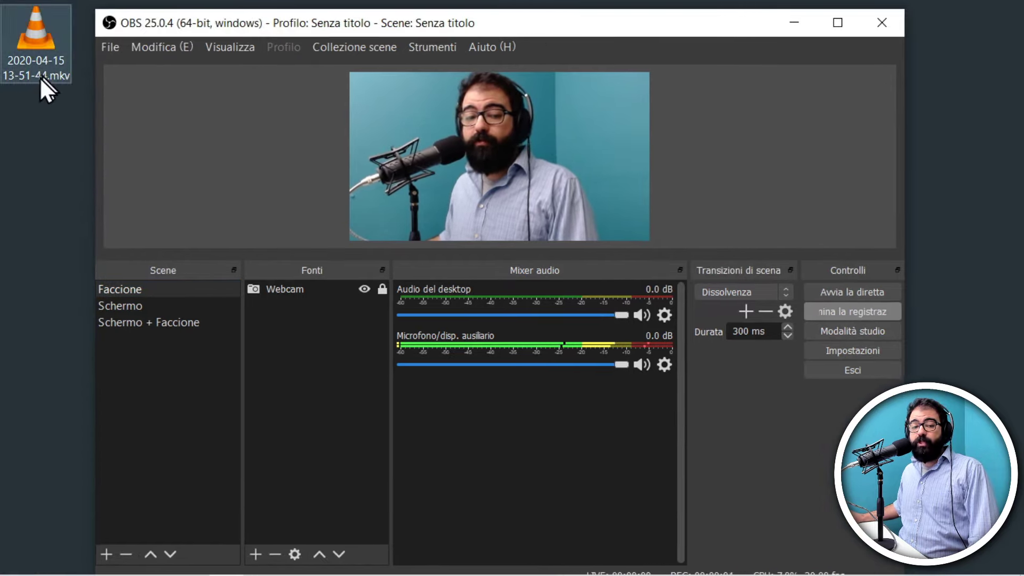
{"action": "left_click", "coordinate": [127, 305]}
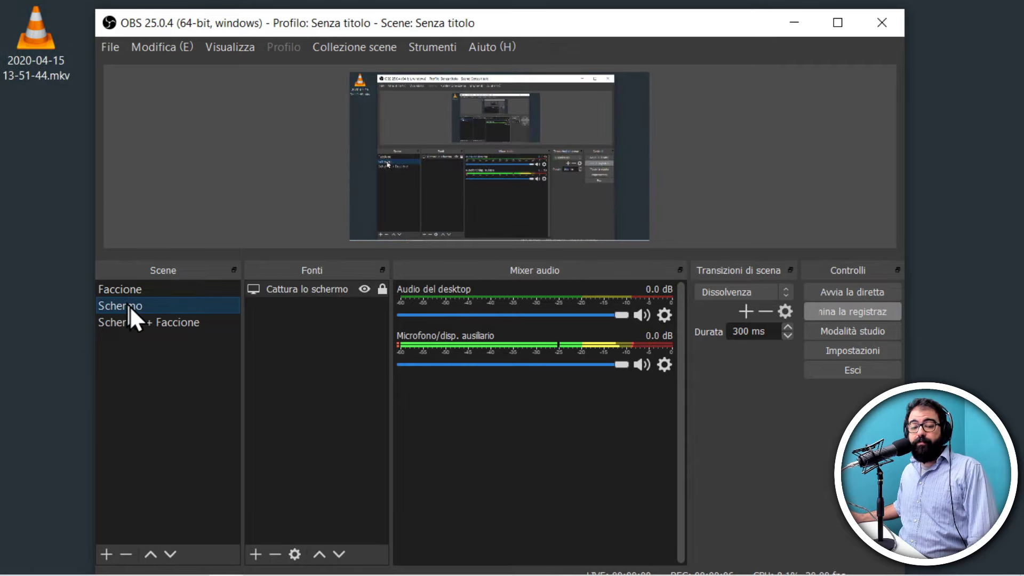
{"action": "left_click", "coordinate": [139, 321]}
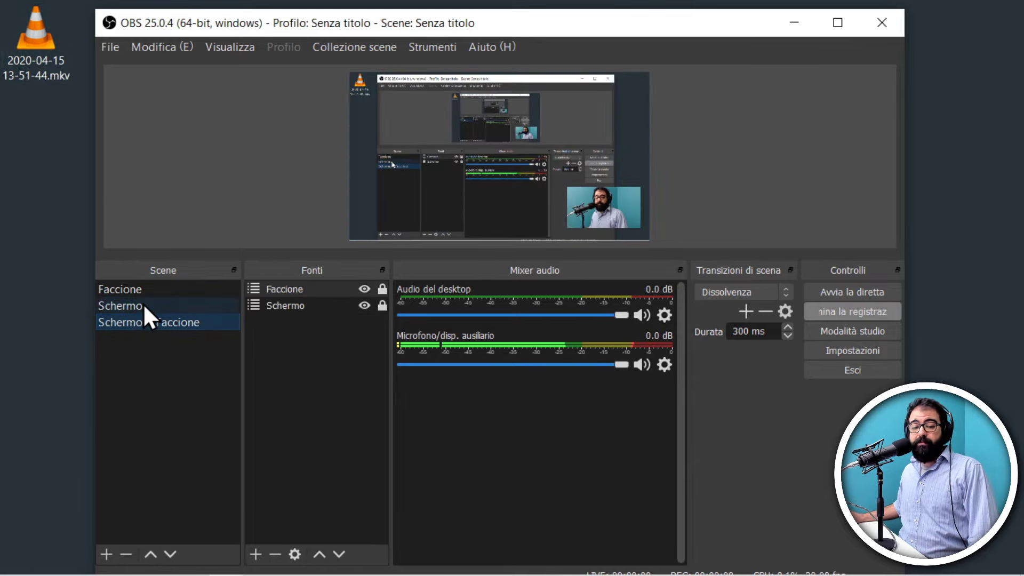
{"action": "left_click", "coordinate": [143, 303]}
{"action": "left_click", "coordinate": [141, 290]}
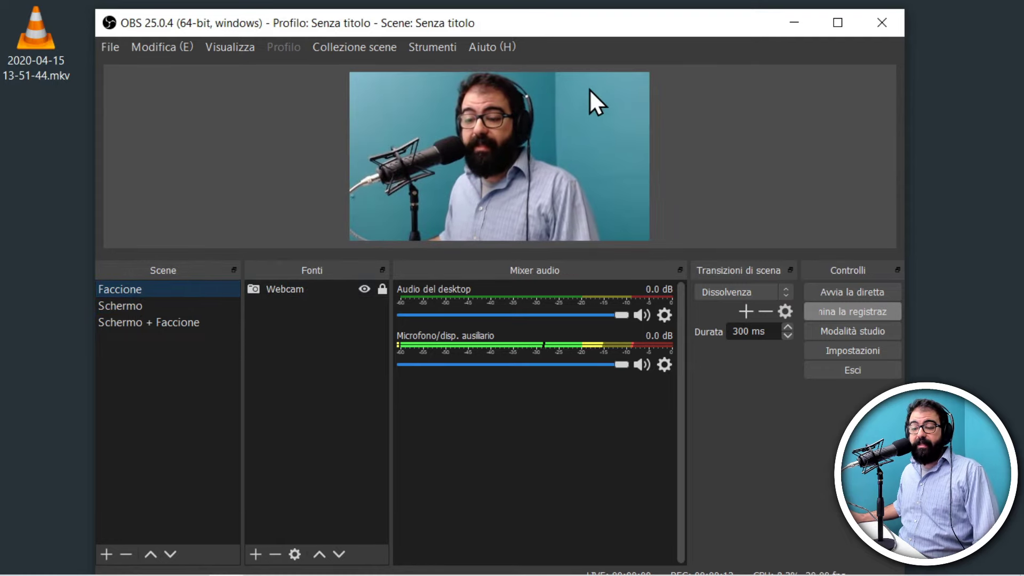
{"action": "left_click", "coordinate": [863, 312]}
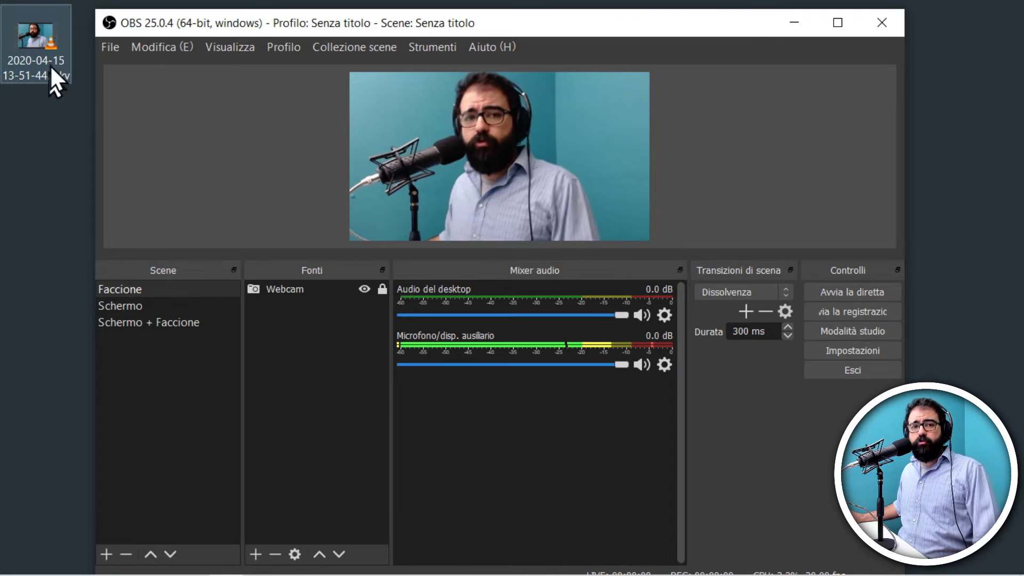
{"action": "left_click", "coordinate": [109, 48]}
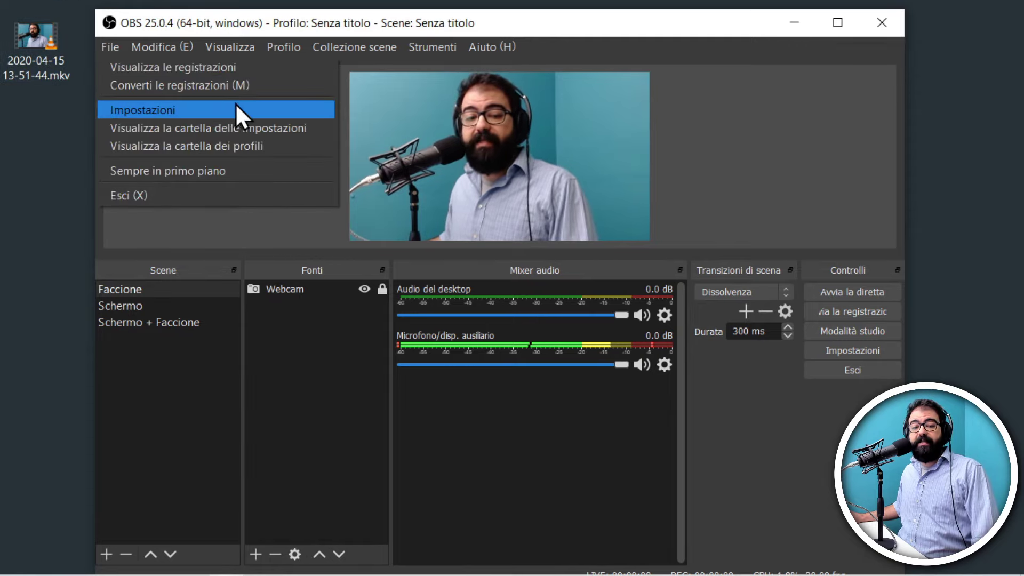
{"action": "left_click", "coordinate": [216, 86]}
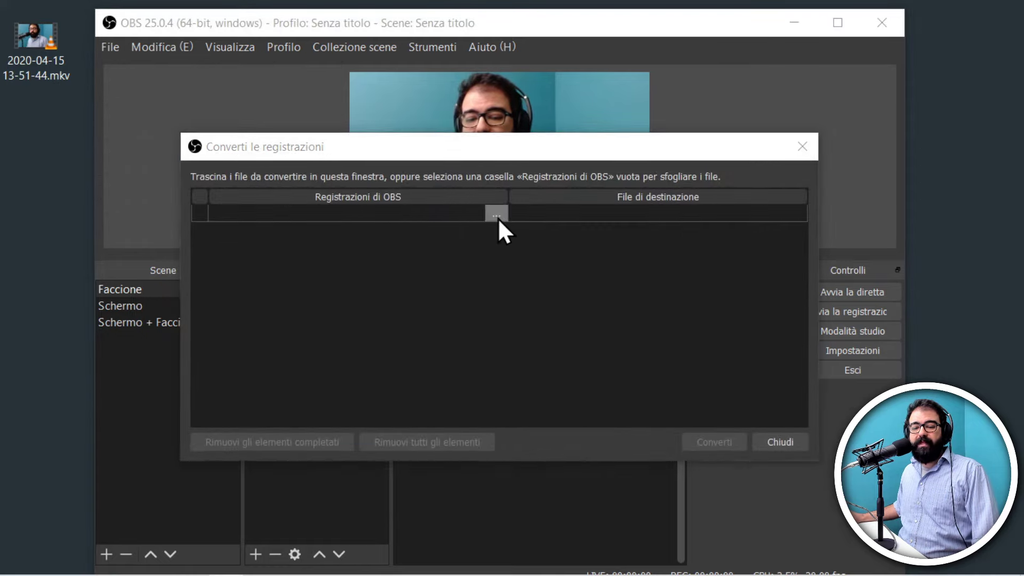
{"action": "left_click", "coordinate": [497, 215]}
{"action": "left_click", "coordinate": [388, 225]}
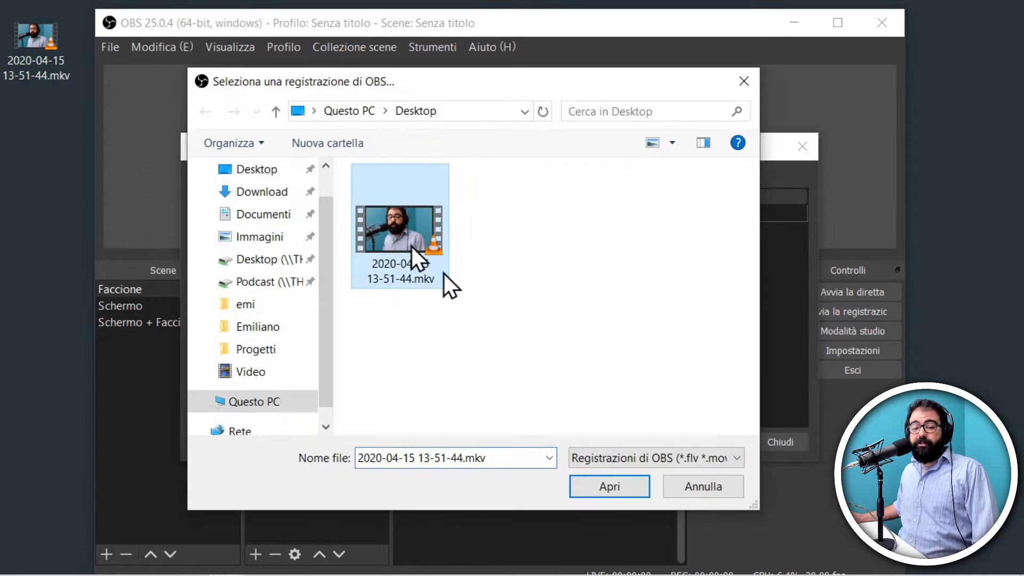
{"action": "left_click", "coordinate": [610, 492]}
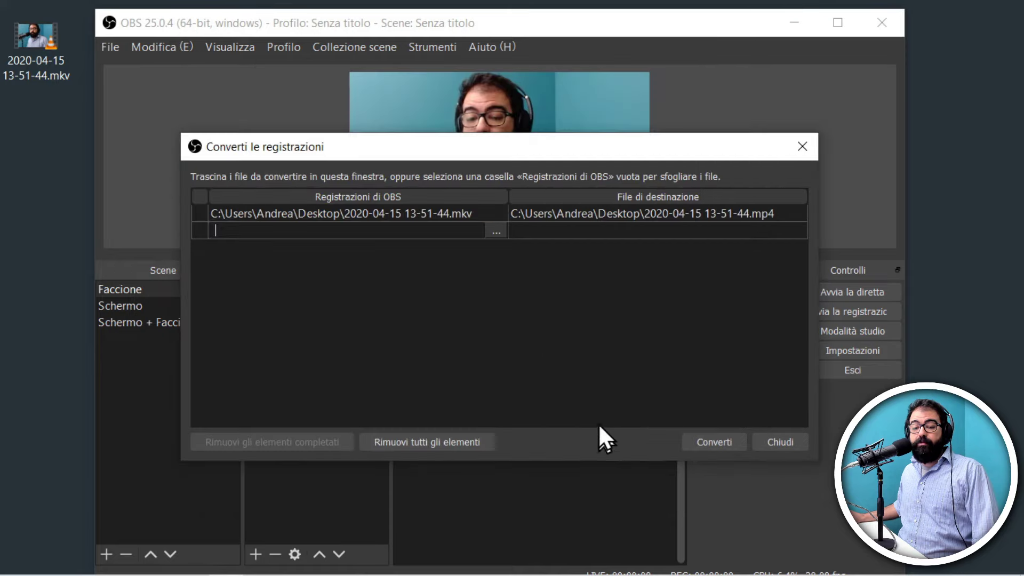
{"action": "left_click", "coordinate": [729, 443]}
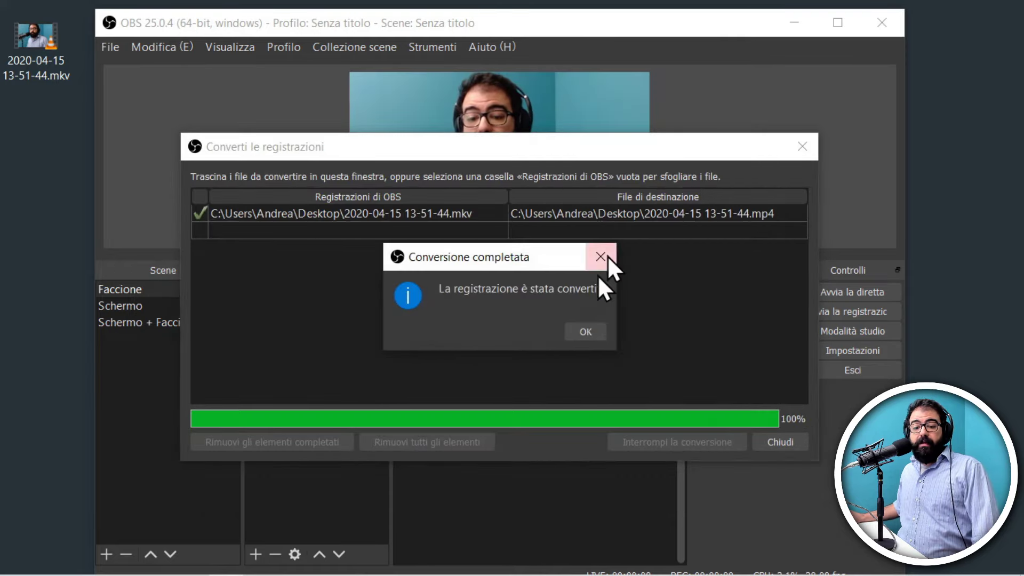
{"action": "left_click", "coordinate": [595, 330]}
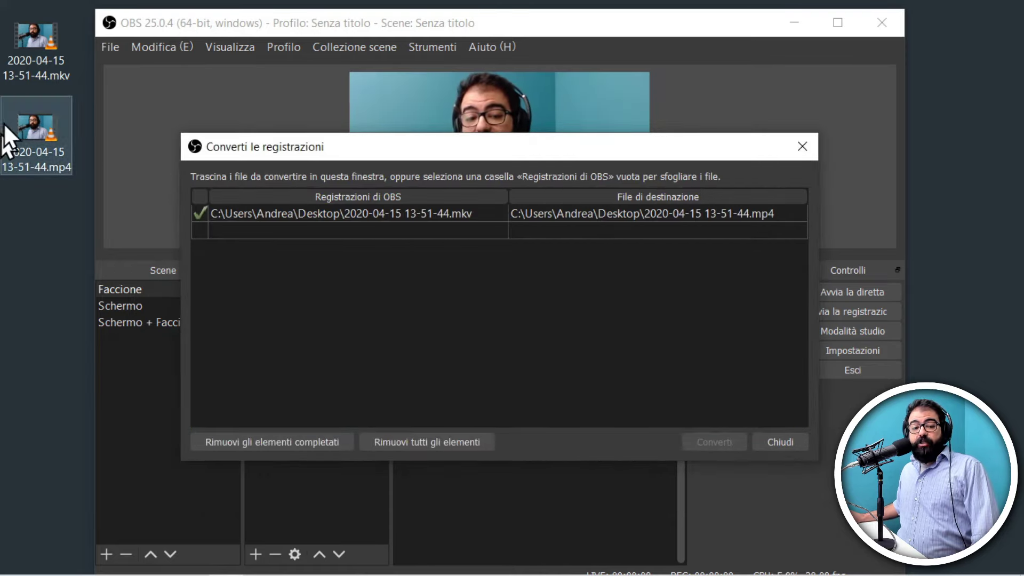
{"action": "left_click", "coordinate": [800, 445]}
{"action": "double_click", "coordinate": [27, 130]}
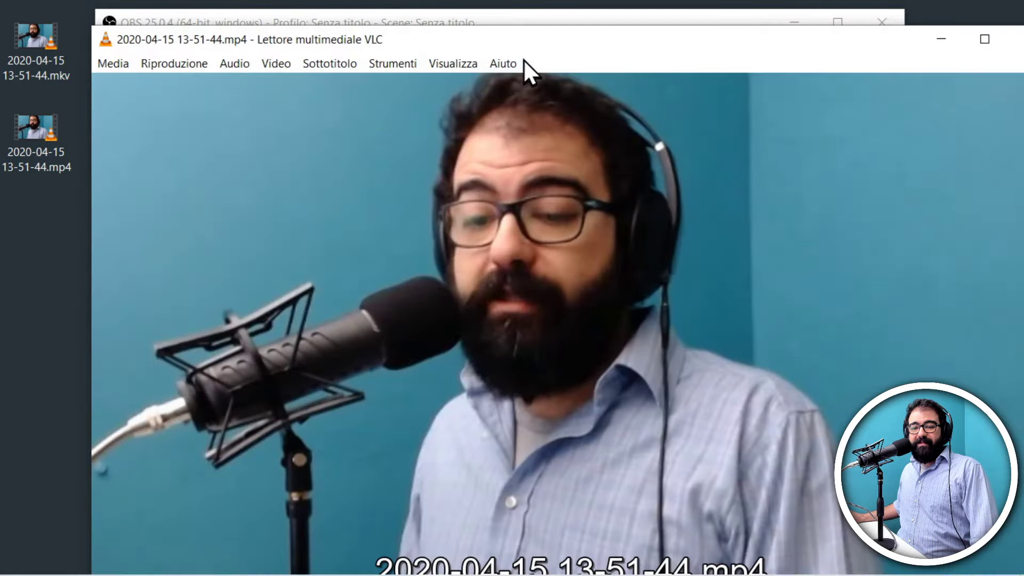
{"action": "left_click_drag", "start_coordinate": [525, 38], "coordinate": [431, 31]}
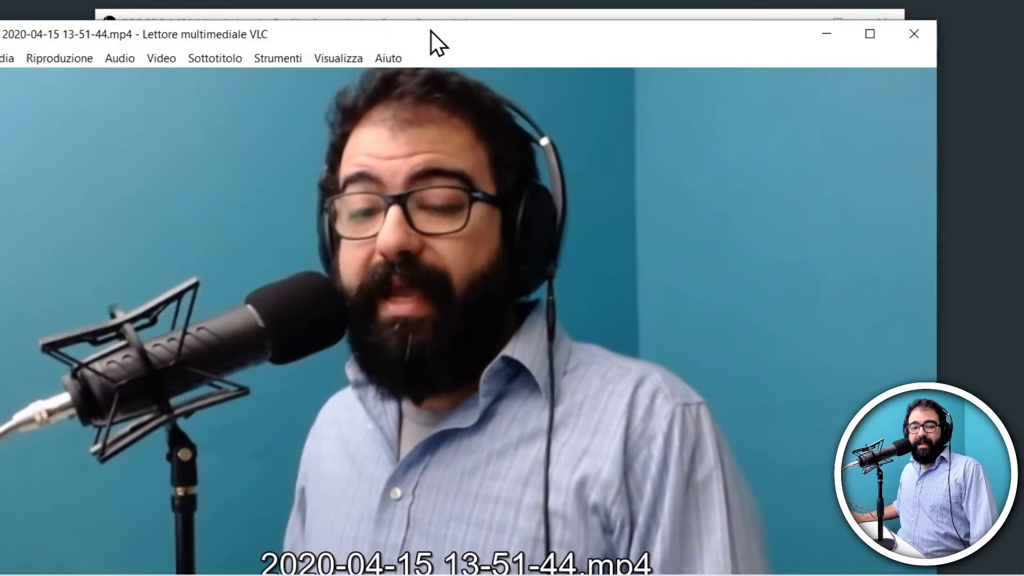
{"action": "left_click", "coordinate": [913, 38]}
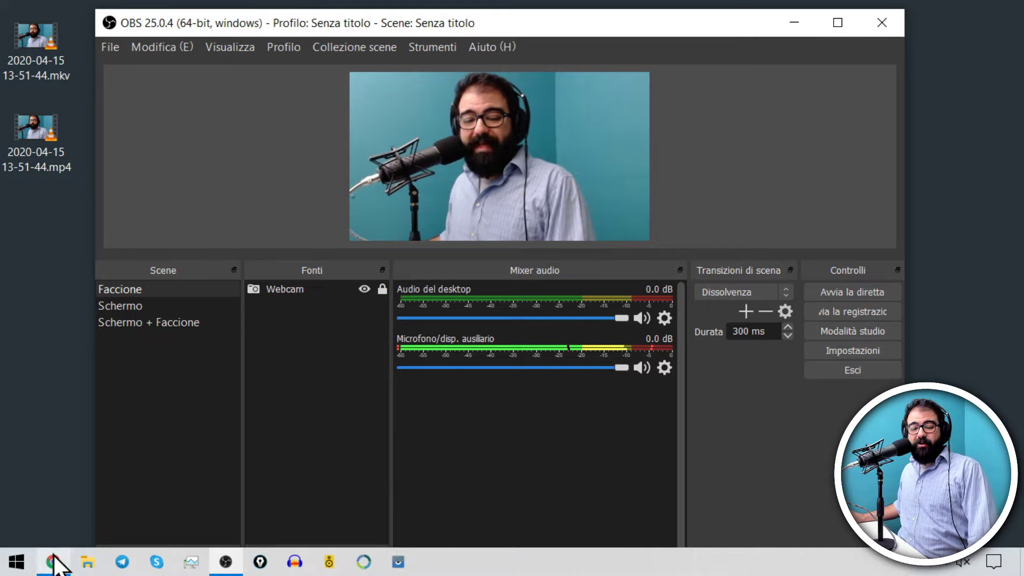
Step: Switch to YouTube in Chrome and open the Trasmetti dal vivo page in YouTube Studio
{"action": "left_click", "coordinate": [53, 569]}
{"action": "left_click", "coordinate": [302, 18]}
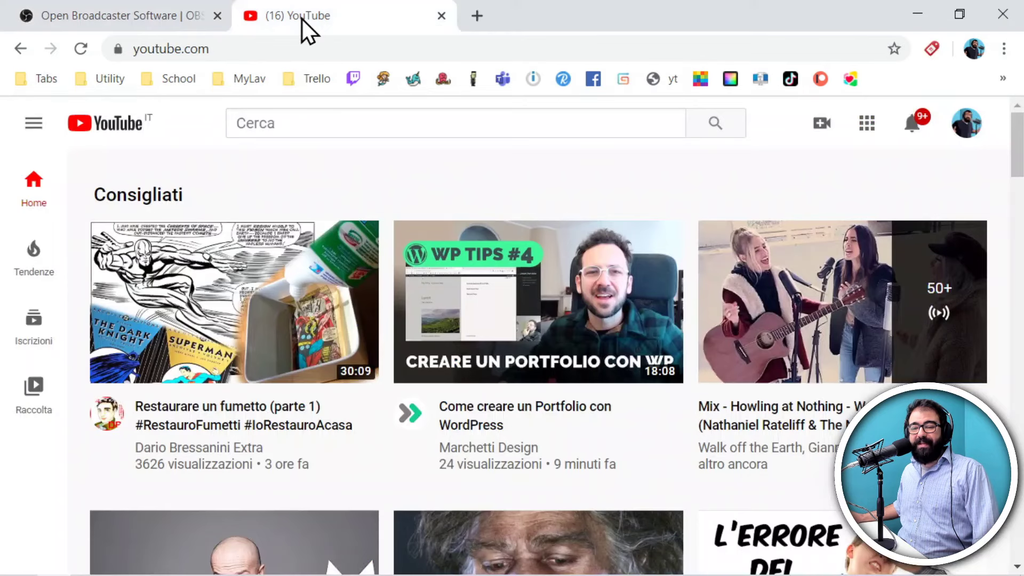
{"action": "left_click", "coordinate": [819, 128]}
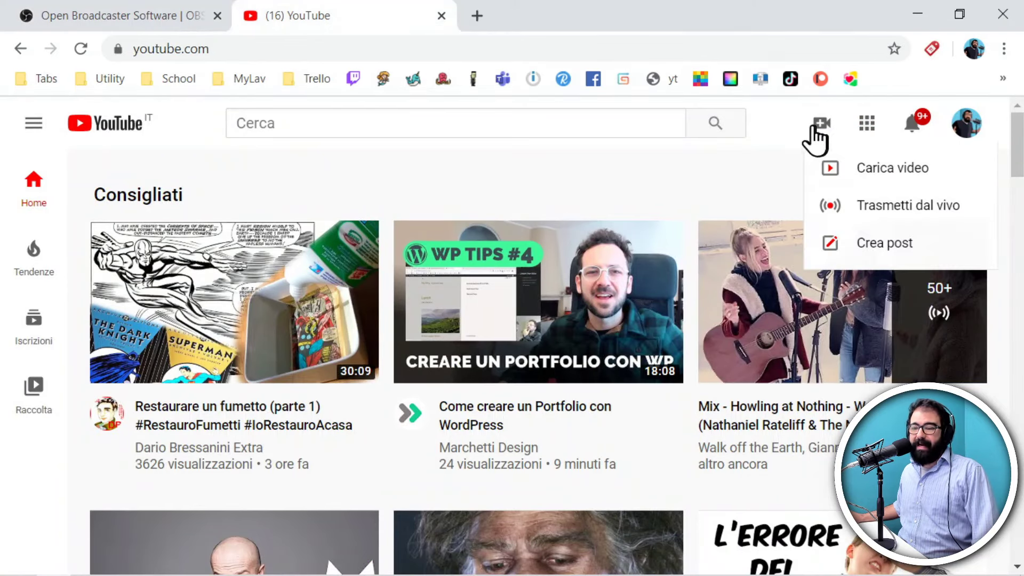
{"action": "left_click", "coordinate": [905, 211]}
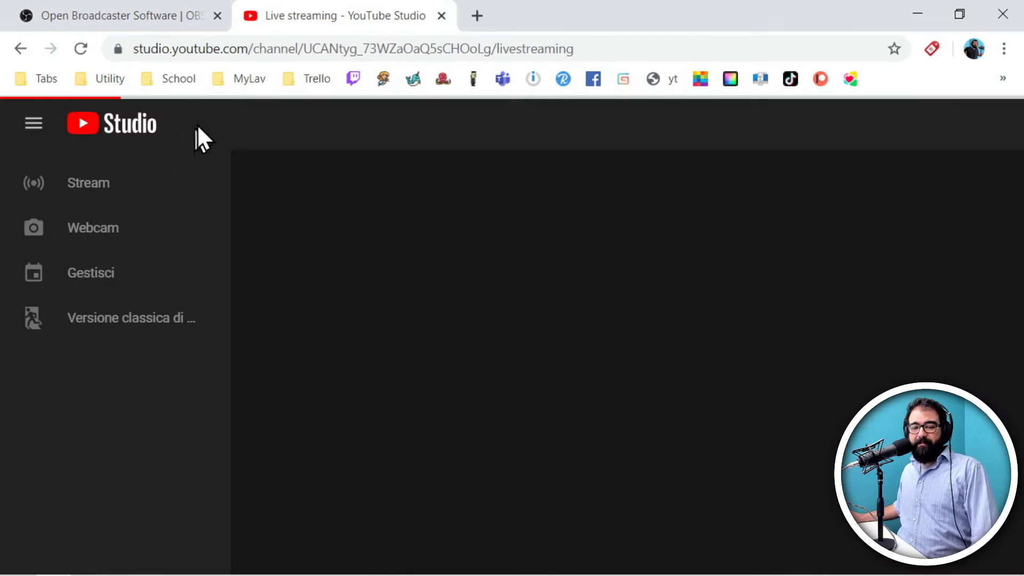
Step: Create a new stream titled Test with visibility Non in elenco, category Scienza e tecnologia and audience No, non è destinato ai bambini
{"action": "left_click", "coordinate": [81, 188]}
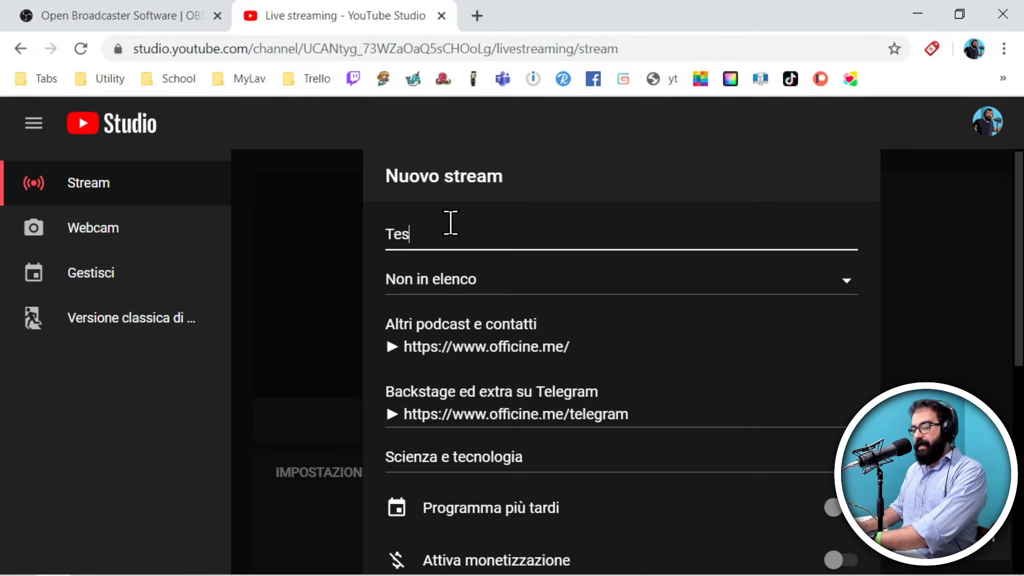
{"action": "scroll", "coordinate": [810, 426], "scroll_direction": "down", "scroll_amount": 7}
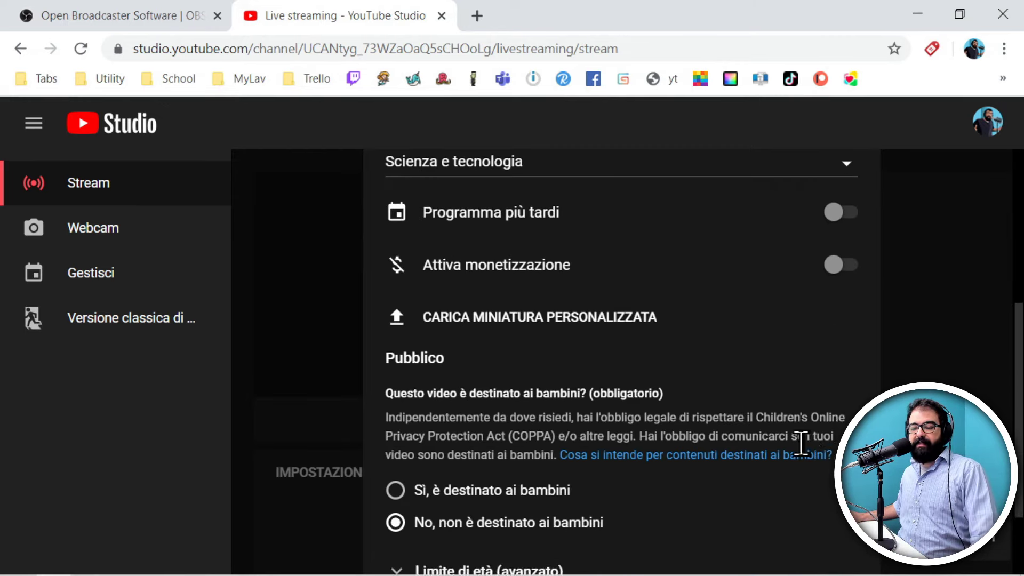
{"action": "left_click", "coordinate": [781, 539]}
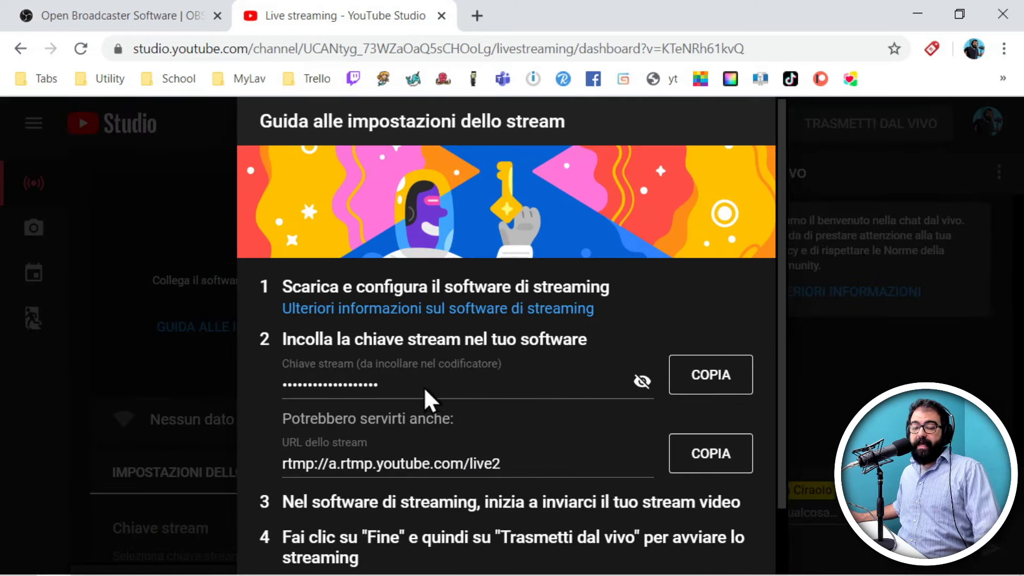
Step: Copy the YouTube stream key, switch to OBS and paste it as the Codice delle dirette for YouTube / YouTube Gaming, saving the settings
{"action": "left_click", "coordinate": [718, 373]}
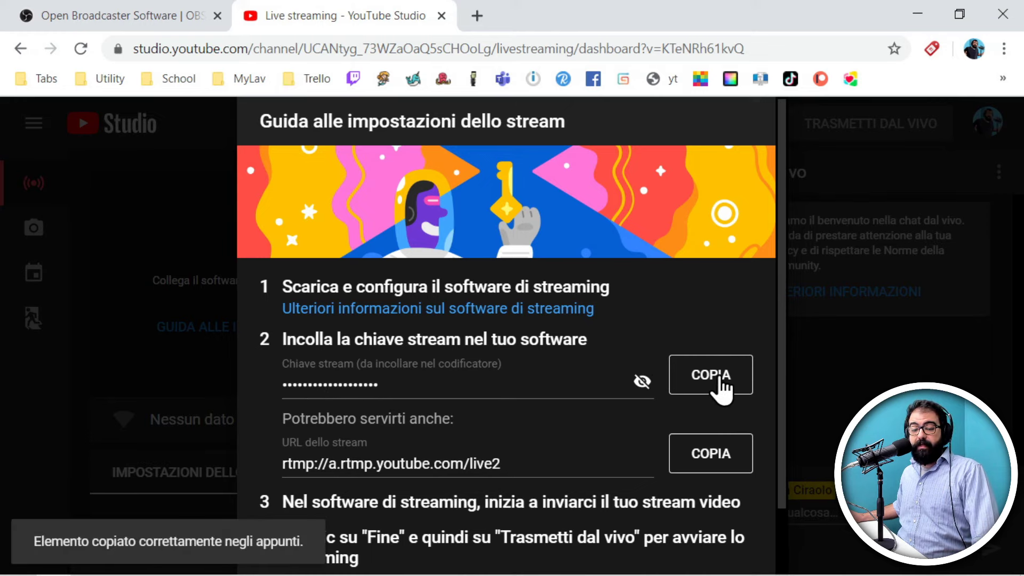
{"action": "left_click", "coordinate": [234, 565]}
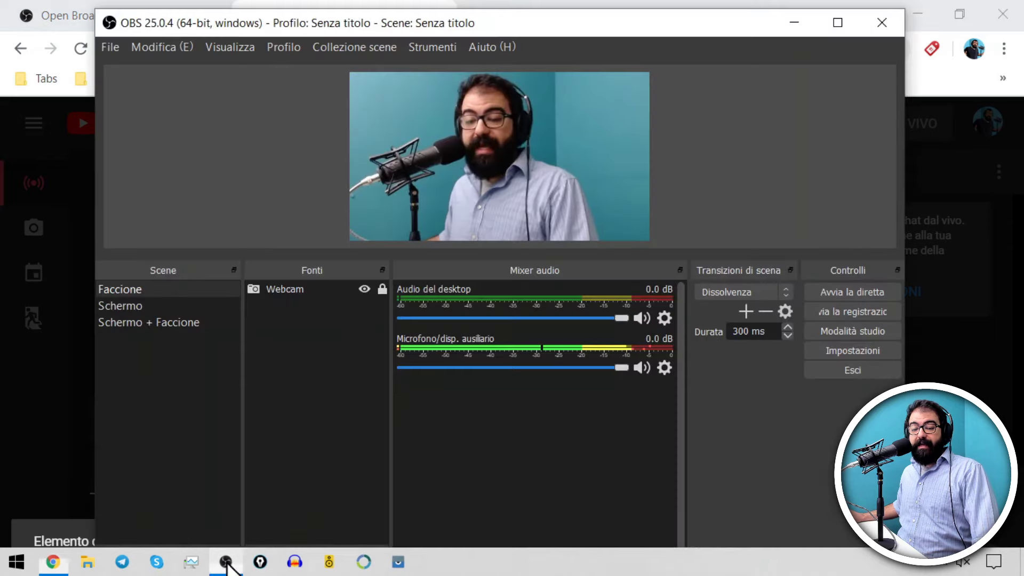
{"action": "left_click", "coordinate": [852, 352]}
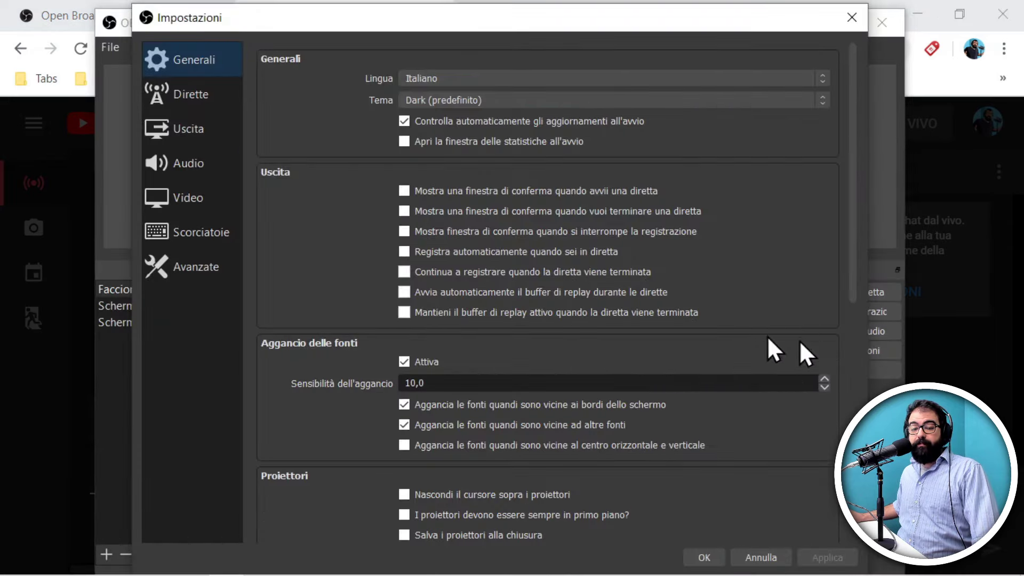
{"action": "left_click", "coordinate": [202, 101]}
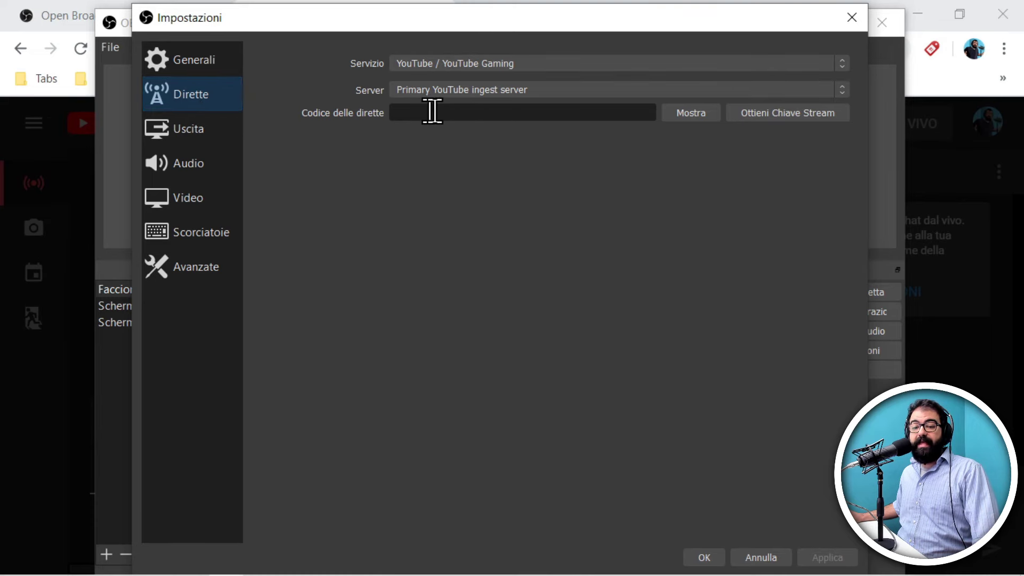
{"action": "right_click", "coordinate": [403, 119]}
{"action": "left_click", "coordinate": [456, 204]}
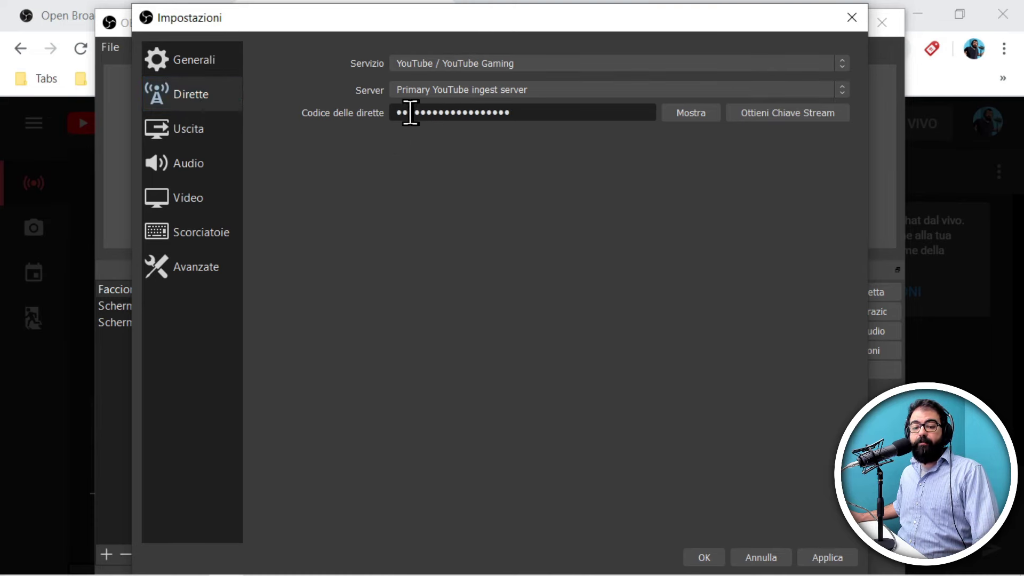
{"action": "left_click", "coordinate": [705, 556]}
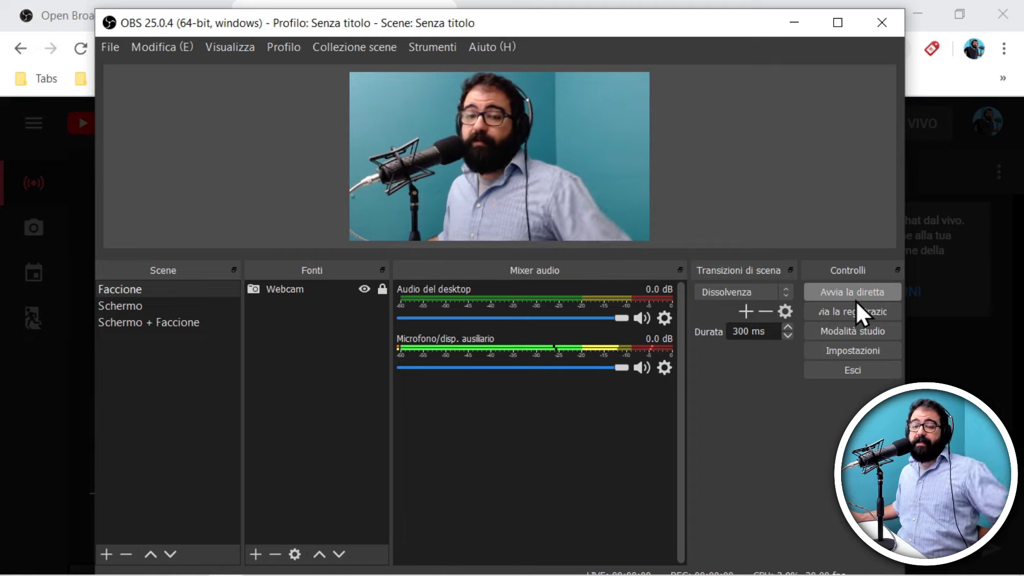
Step: Move the OBS window down, return to YouTube Studio in Chrome and dismiss the stream setup guide
{"action": "left_click_drag", "start_coordinate": [591, 26], "coordinate": [595, 149]}
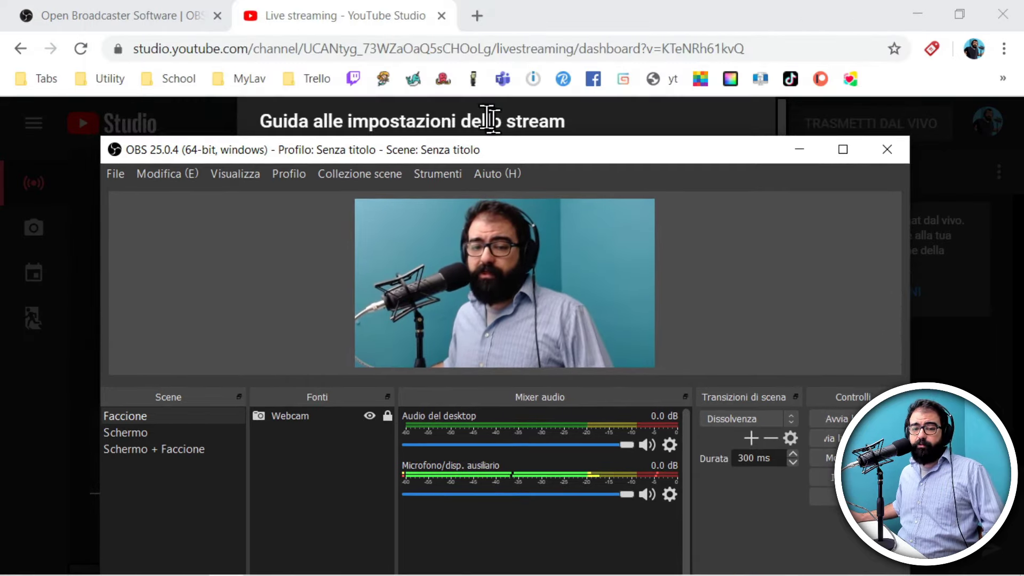
{"action": "left_click", "coordinate": [368, 27]}
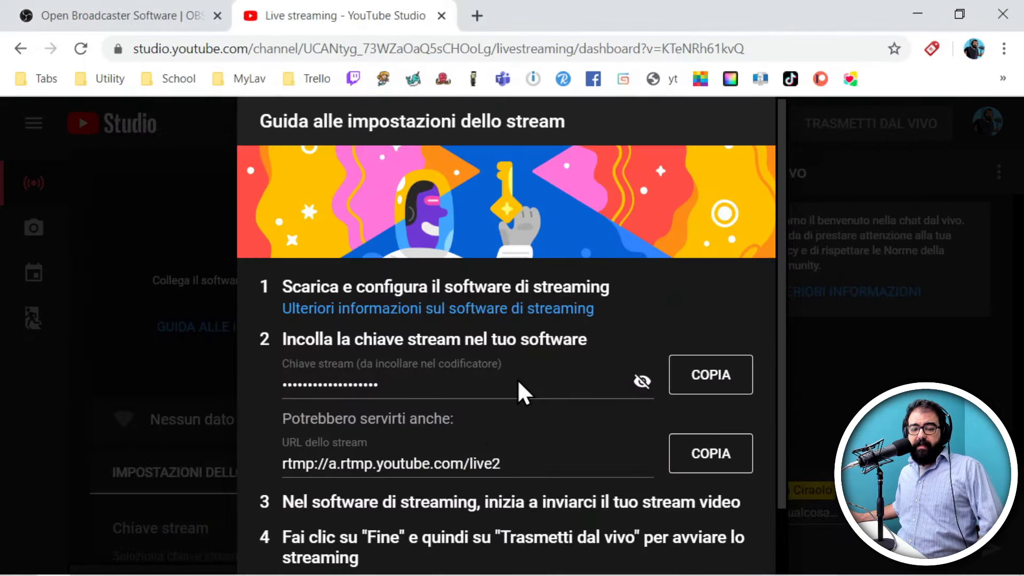
{"action": "scroll", "coordinate": [519, 485], "scroll_direction": "down", "scroll_amount": 3}
{"action": "left_click", "coordinate": [679, 531]}
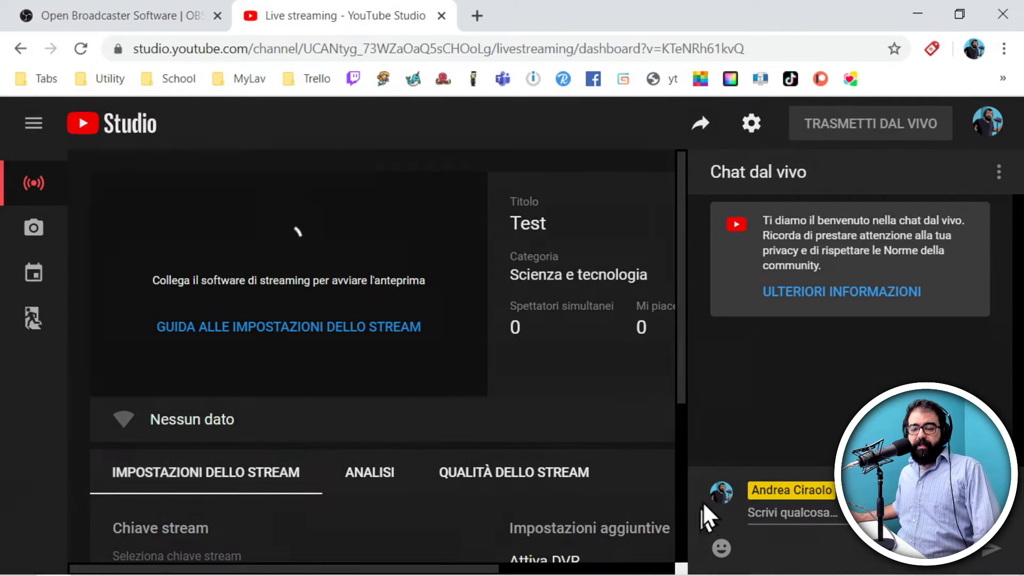
Step: Examine the Test stream's dashboard, including its stream key section, server URLs and additional settings
{"action": "scroll", "coordinate": [633, 476], "scroll_direction": "down", "scroll_amount": 5}
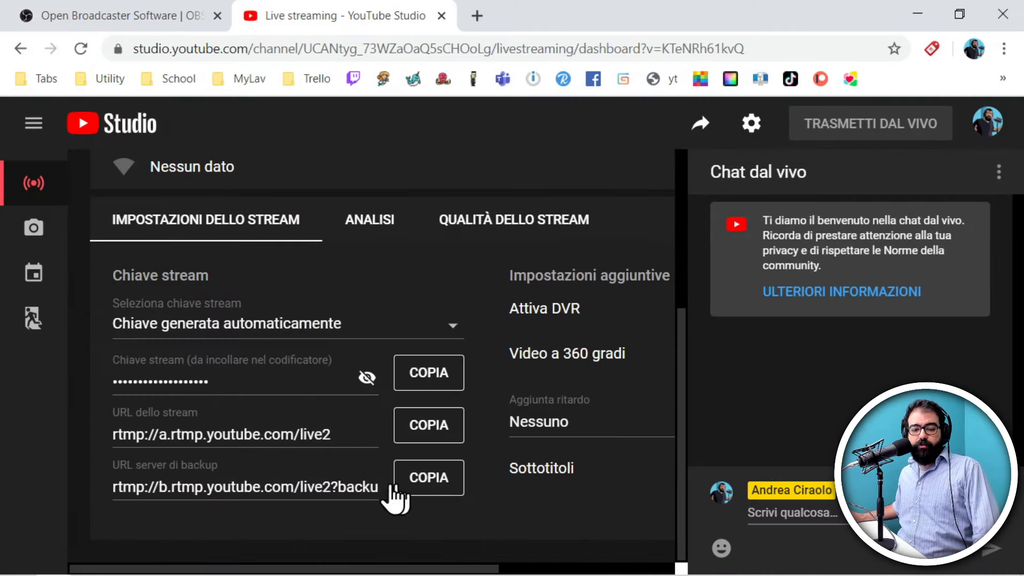
{"action": "scroll", "coordinate": [388, 543], "scroll_direction": "up", "scroll_amount": 5}
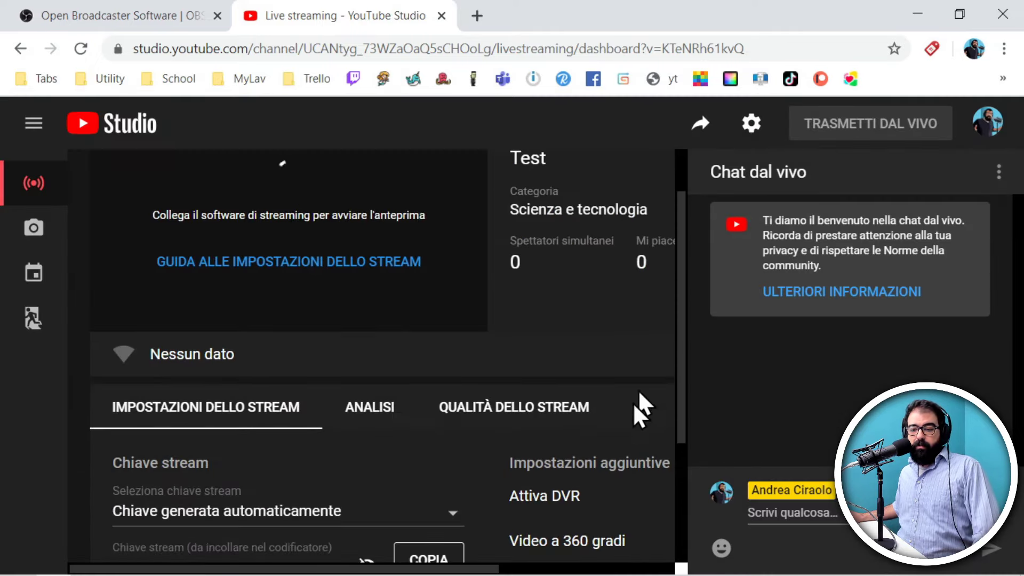
{"action": "scroll", "coordinate": [629, 413], "scroll_direction": "down", "scroll_amount": 8}
{"action": "scroll", "coordinate": [627, 494], "scroll_direction": "up", "scroll_amount": 3}
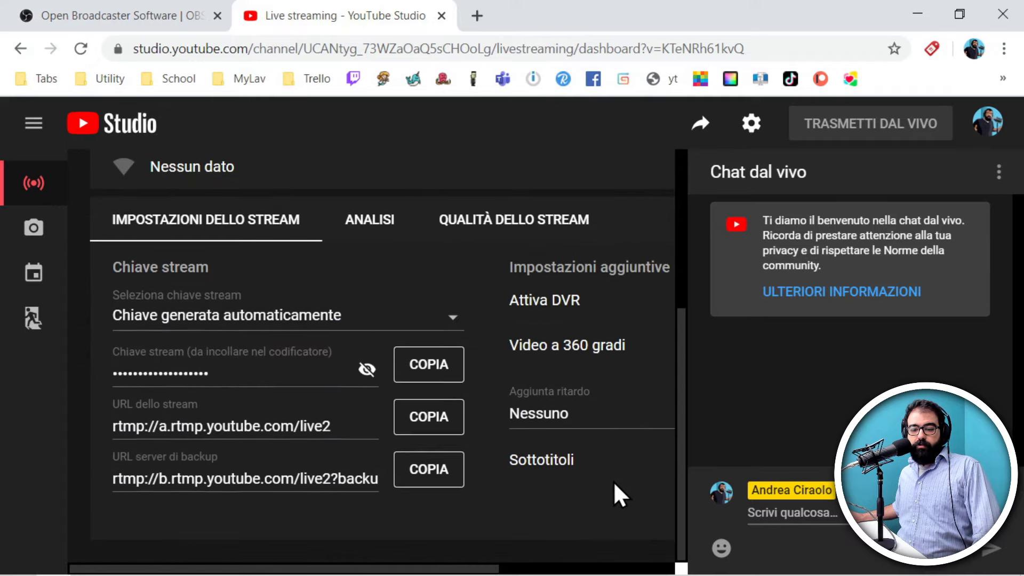
{"action": "scroll", "coordinate": [613, 492], "scroll_direction": "down", "scroll_amount": 2}
{"action": "scroll", "coordinate": [612, 479], "scroll_direction": "down", "scroll_amount": 1}
{"action": "scroll", "coordinate": [613, 478], "scroll_direction": "up", "scroll_amount": 3}
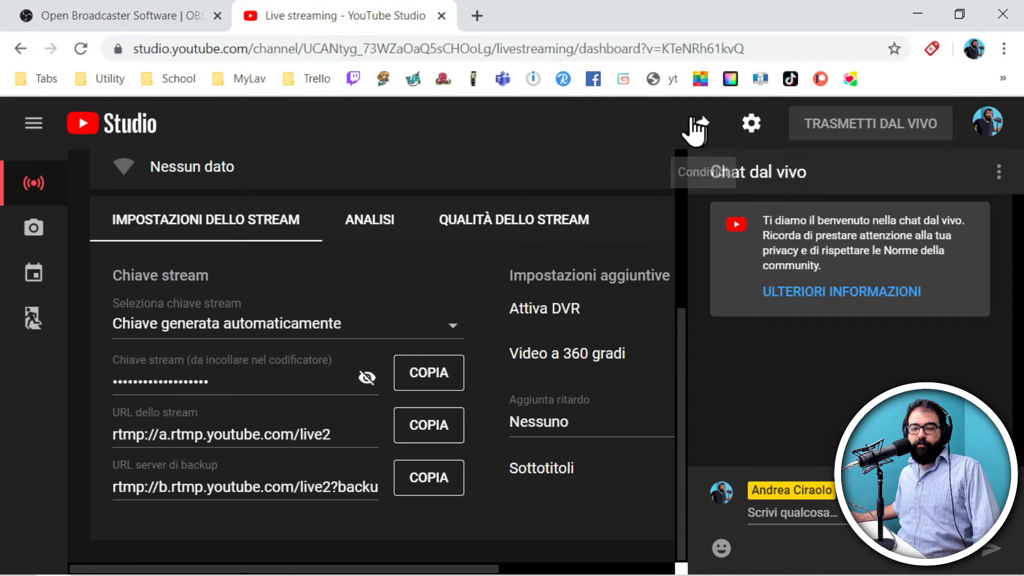
Step: Review the Dettagli options in the stream's settings, and reload the dashboard, dismissing the stream setup guide
{"action": "left_click", "coordinate": [751, 127]}
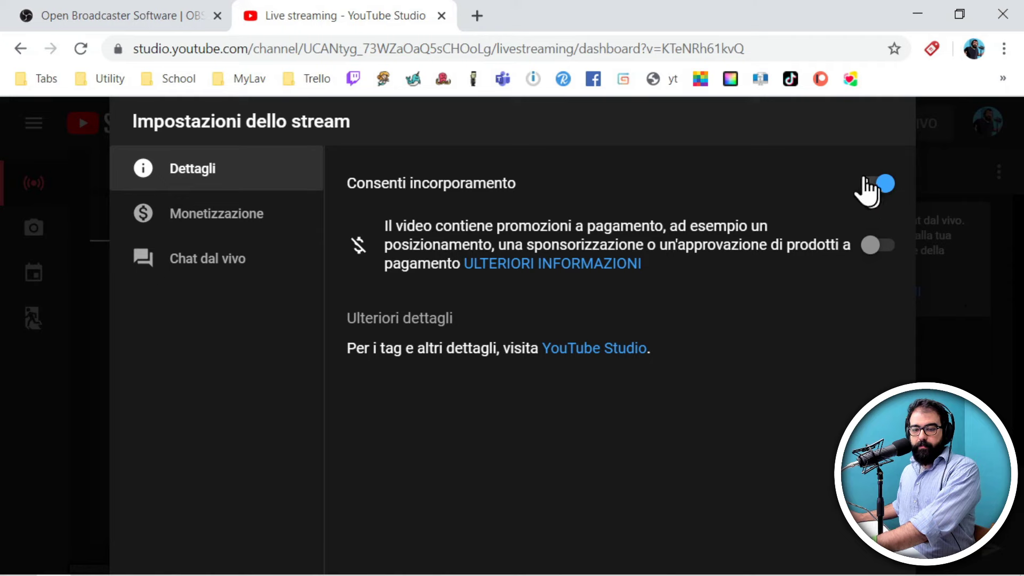
{"action": "left_click", "coordinate": [78, 48]}
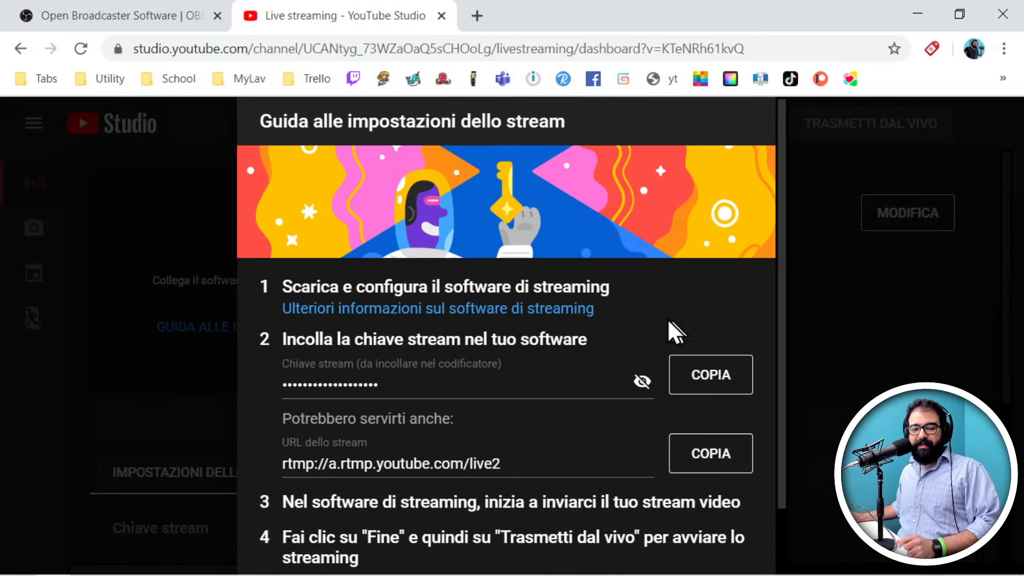
{"action": "scroll", "coordinate": [703, 443], "scroll_direction": "down", "scroll_amount": 3}
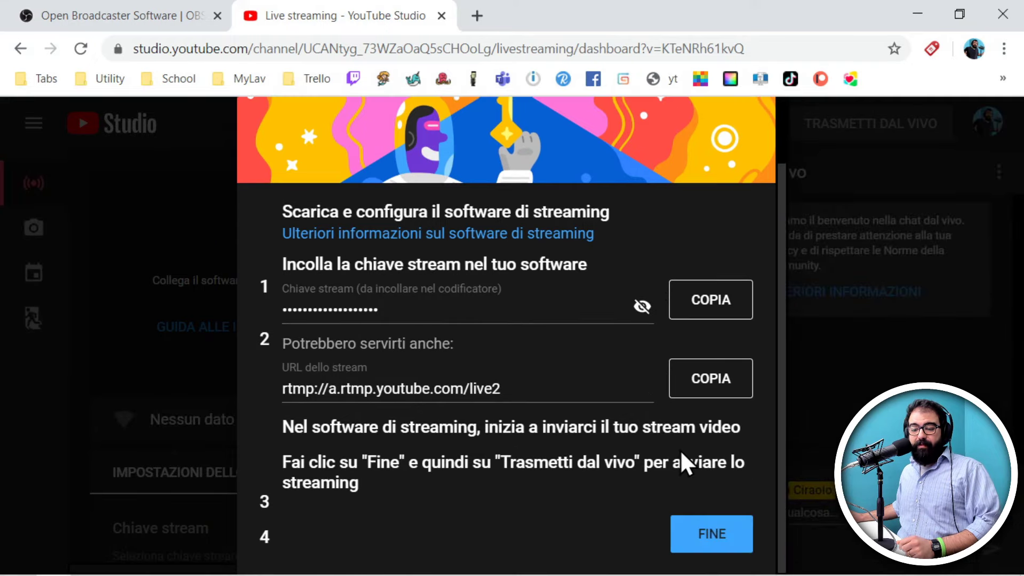
{"action": "left_click", "coordinate": [700, 545]}
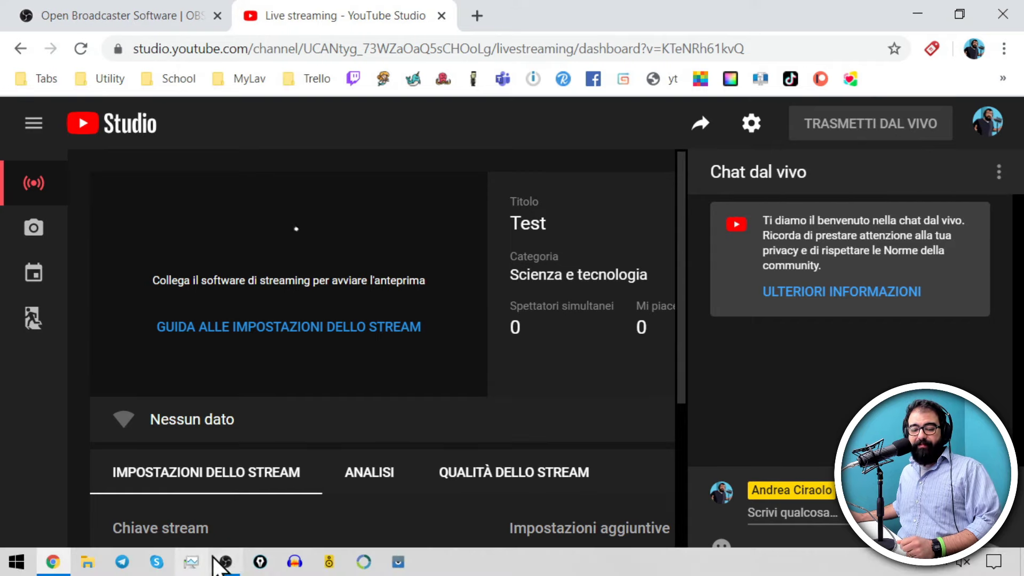
Step: Switch to OBS and reposition its window at the upper edge of the screen so all its controls are in view
{"action": "left_click", "coordinate": [226, 562]}
{"action": "left_click_drag", "start_coordinate": [753, 151], "coordinate": [655, 110]}
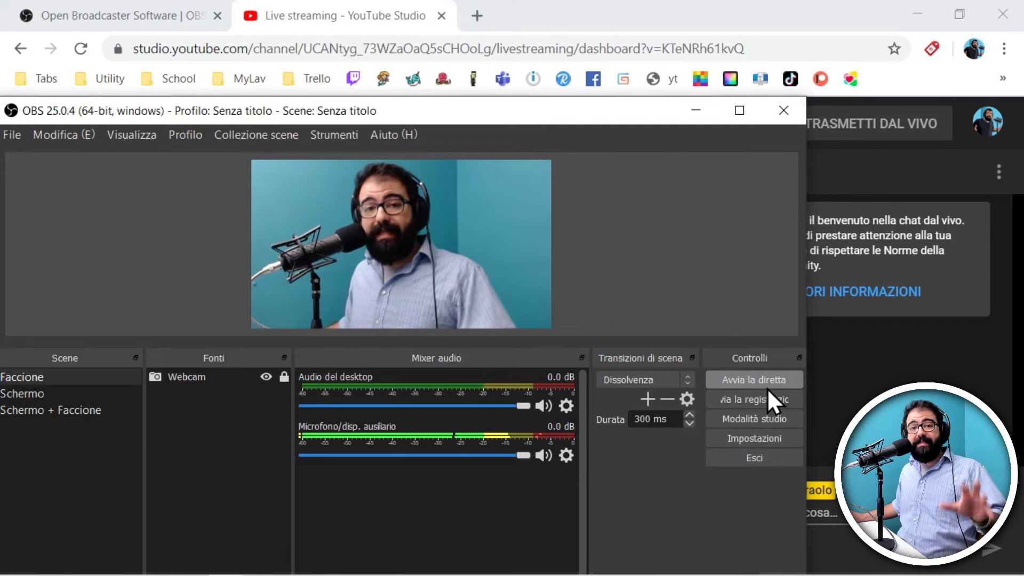
{"action": "left_click_drag", "start_coordinate": [602, 115], "coordinate": [587, 18]}
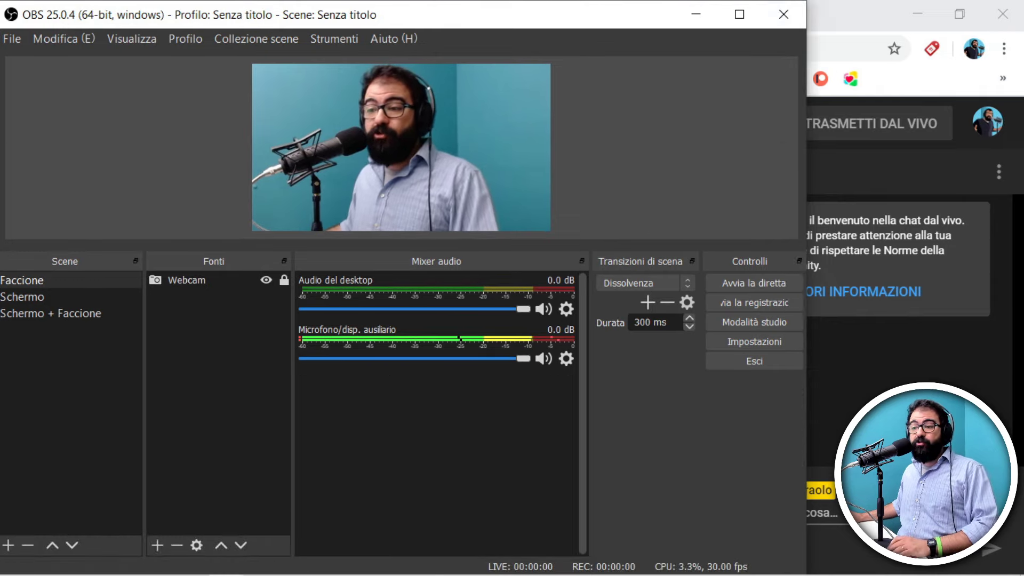